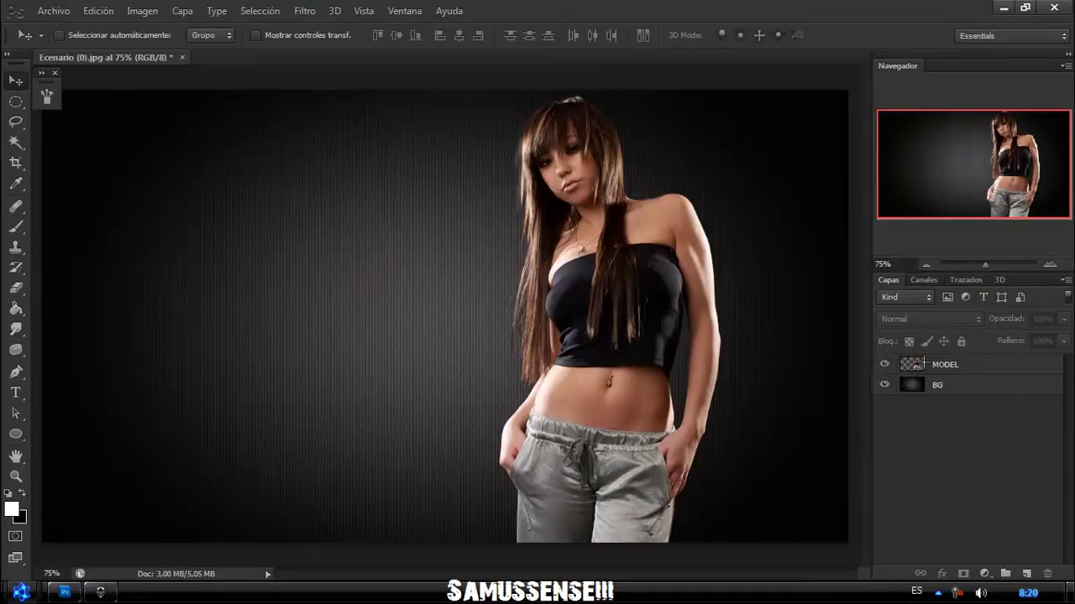
Step: Select the MODEL layer and nudge the model slightly to the right
{"action": "left_click", "coordinate": [924, 364]}
{"action": "left_click_drag", "start_coordinate": [665, 332], "coordinate": [649, 331]}
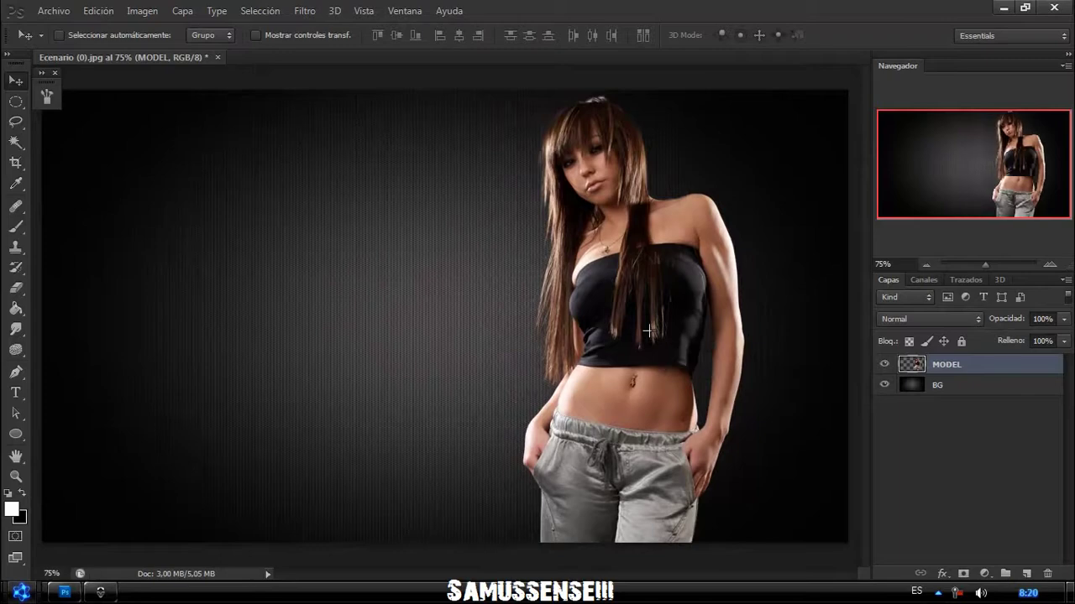
Step: Undo the nudge, then add the space fractal image in Screen (Trama) mode covering the canvas
{"action": "key", "text": "ctrl+z"}
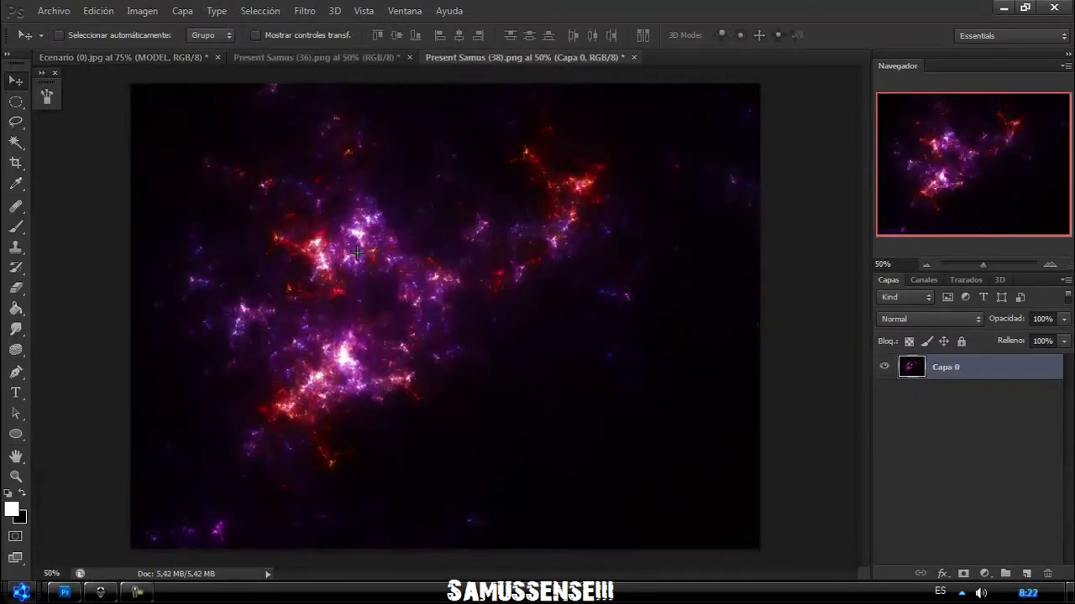
{"action": "left_click_drag", "start_coordinate": [357, 253], "coordinate": [552, 220]}
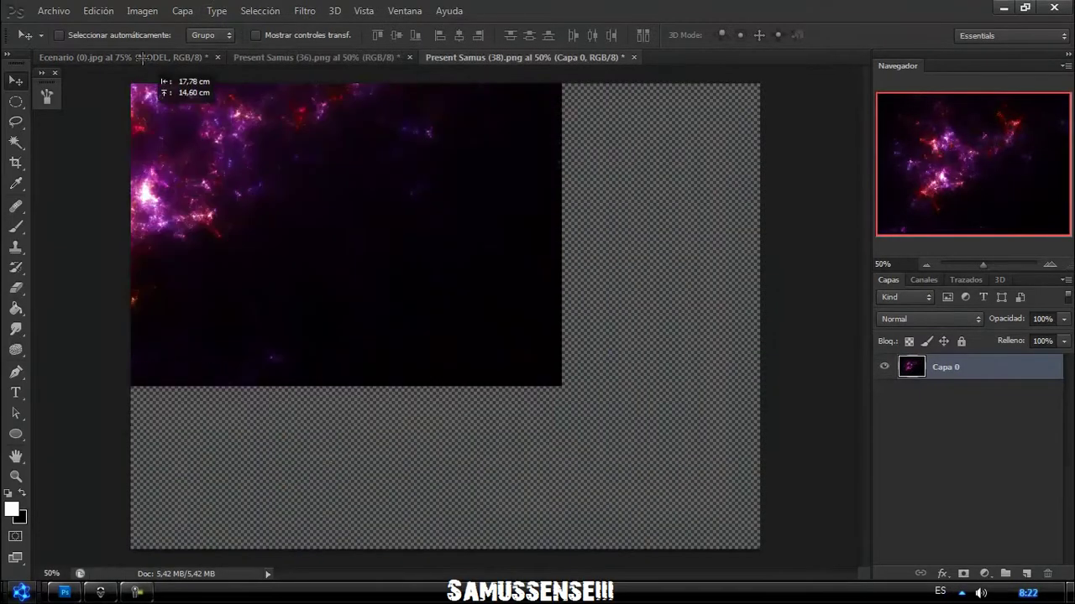
{"action": "left_click", "coordinate": [932, 319]}
{"action": "left_click", "coordinate": [892, 137]}
{"action": "left_click_drag", "start_coordinate": [903, 134], "coordinate": [817, 161]}
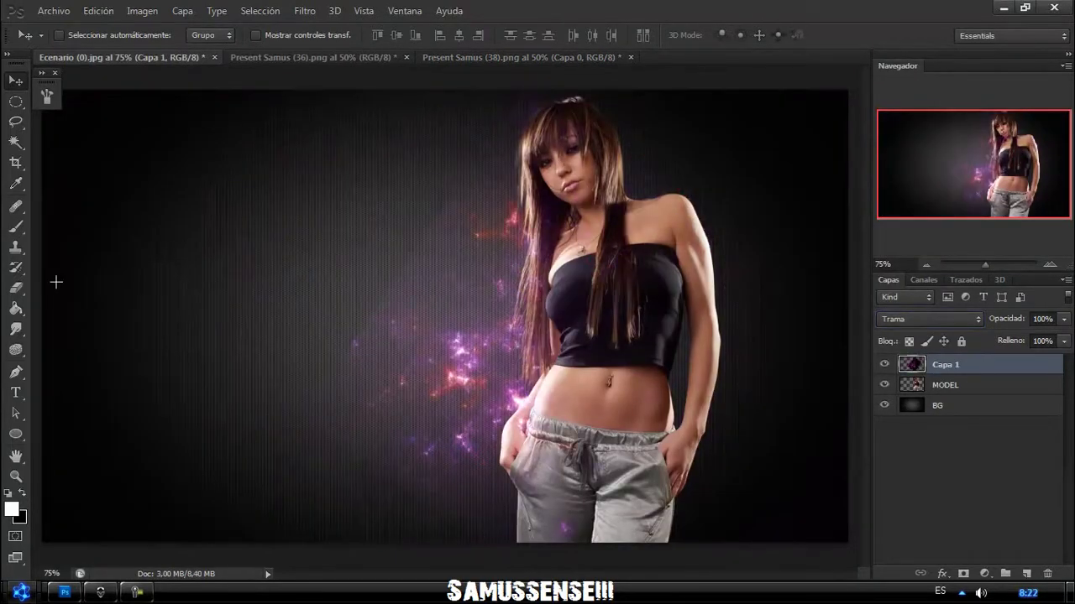
Step: Set up the plain Eraser with a soft round 147 px tip
{"action": "left_click", "coordinate": [16, 288]}
{"action": "left_click", "coordinate": [42, 285]}
{"action": "right_click", "coordinate": [295, 220]}
{"action": "left_click", "coordinate": [417, 373]}
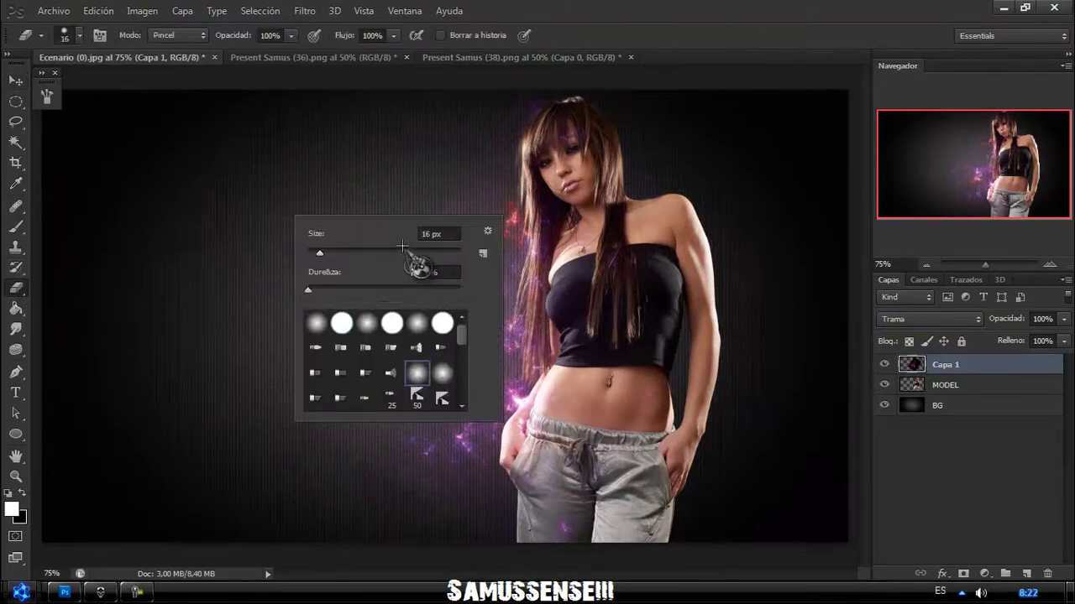
{"action": "left_click_drag", "start_coordinate": [408, 252], "coordinate": [402, 252]}
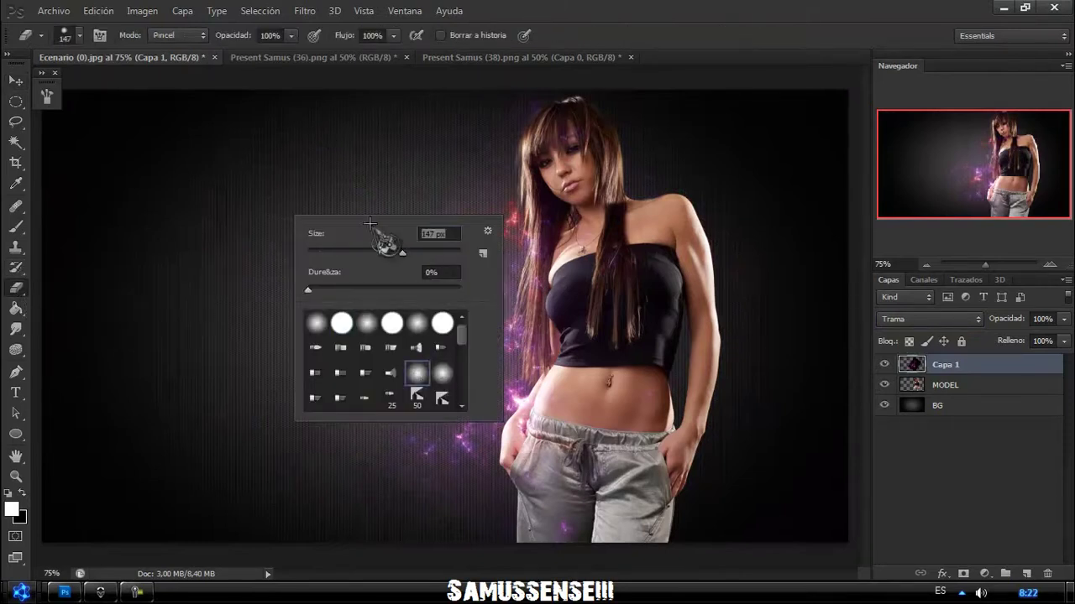
{"action": "left_click", "coordinate": [386, 169]}
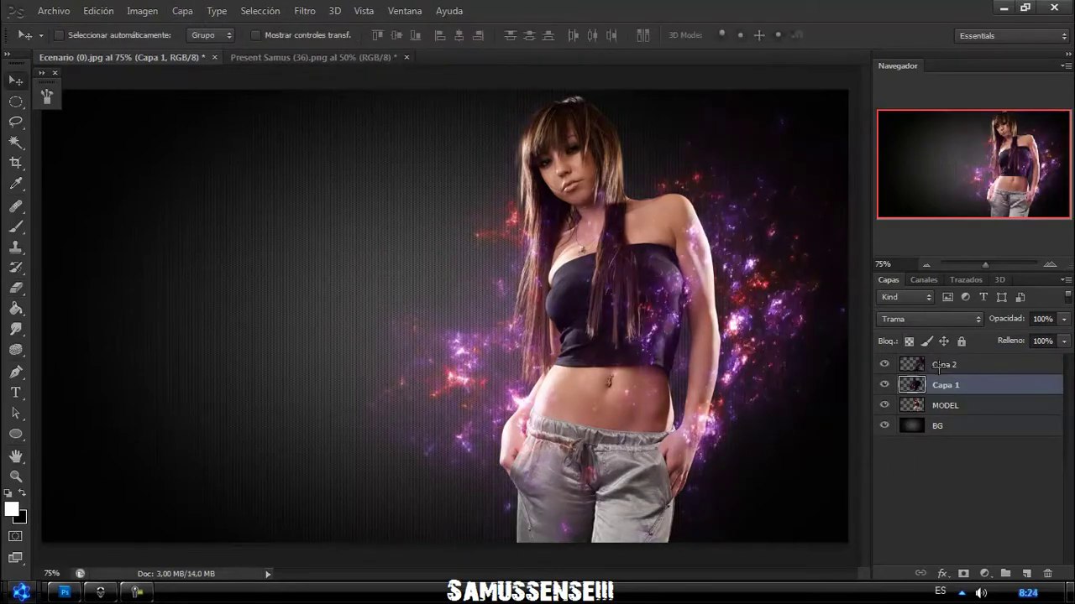
Step: Merge the two fractal layers into one and blend it in Trama (Screen) mode
{"action": "left_click", "coordinate": [938, 367], "text": "shift"}
{"action": "right_click", "coordinate": [944, 370]}
{"action": "left_click", "coordinate": [840, 448]}
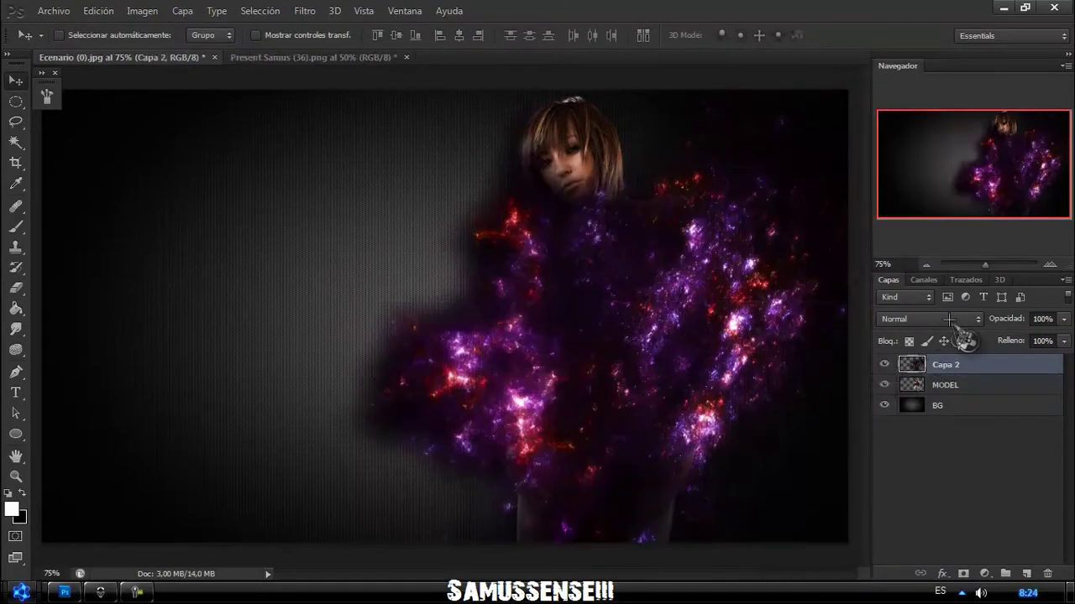
{"action": "left_click", "coordinate": [950, 319]}
{"action": "left_click", "coordinate": [903, 132]}
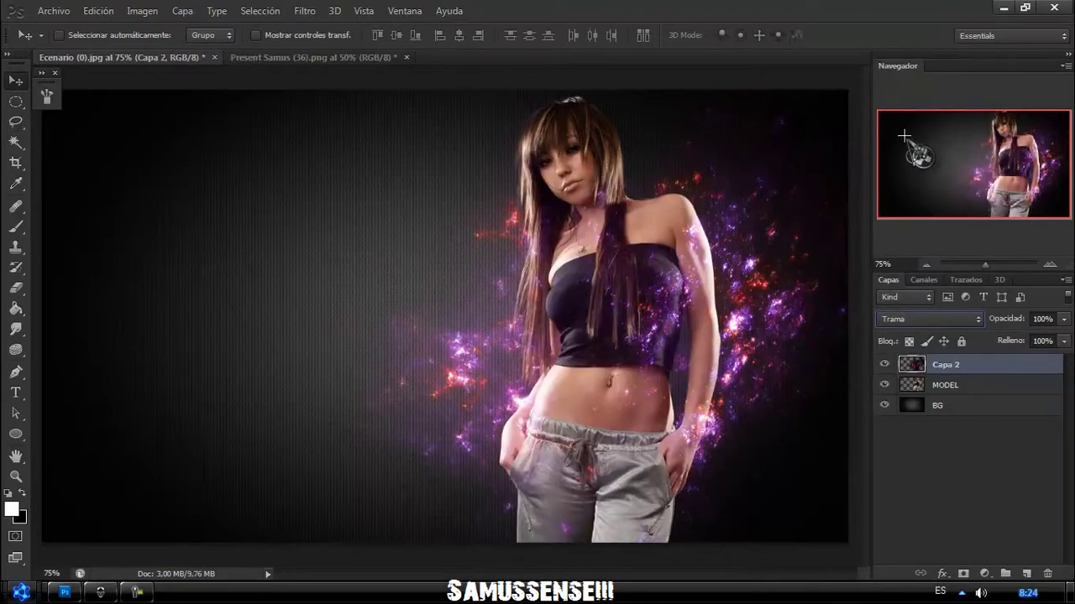
{"action": "key", "text": "shift+plus"}
{"action": "key", "text": "shift+minus"}
{"action": "key", "text": "shift+plus"}
Step: Rename the merged layer FRACTALS and add a new empty layer above it
{"action": "left_click", "coordinate": [16, 287]}
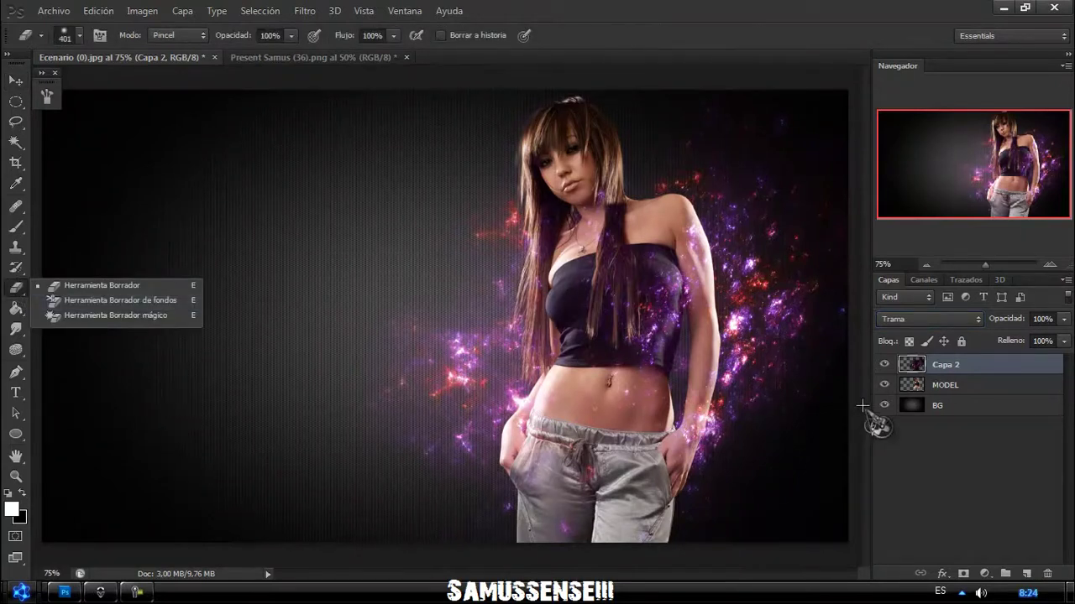
{"action": "double_click", "coordinate": [946, 365]}
{"action": "type", "text": "FRACTALS"}
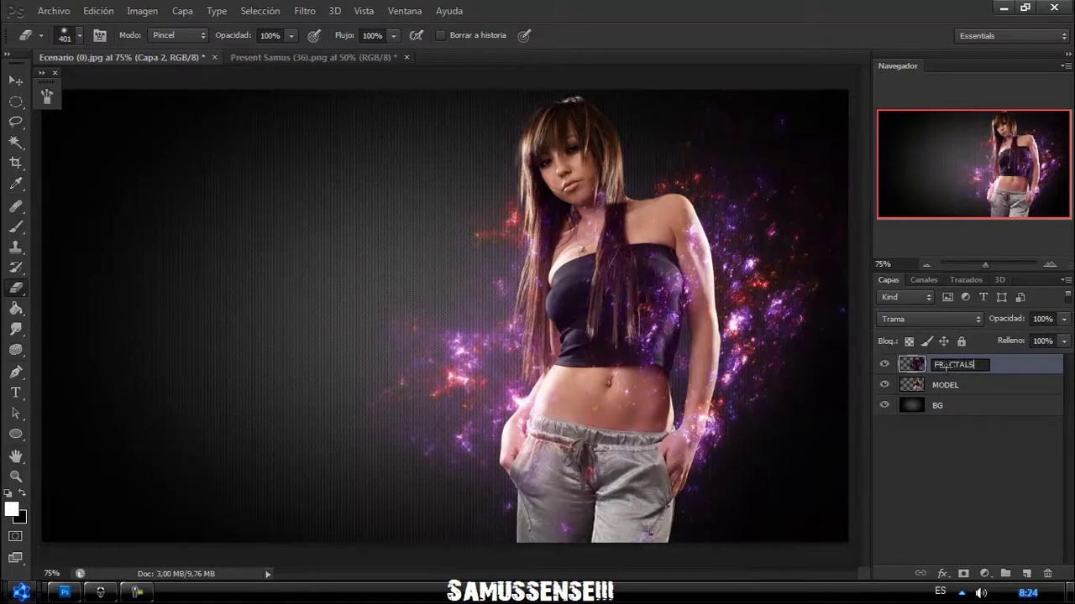
{"action": "key", "text": "Return"}
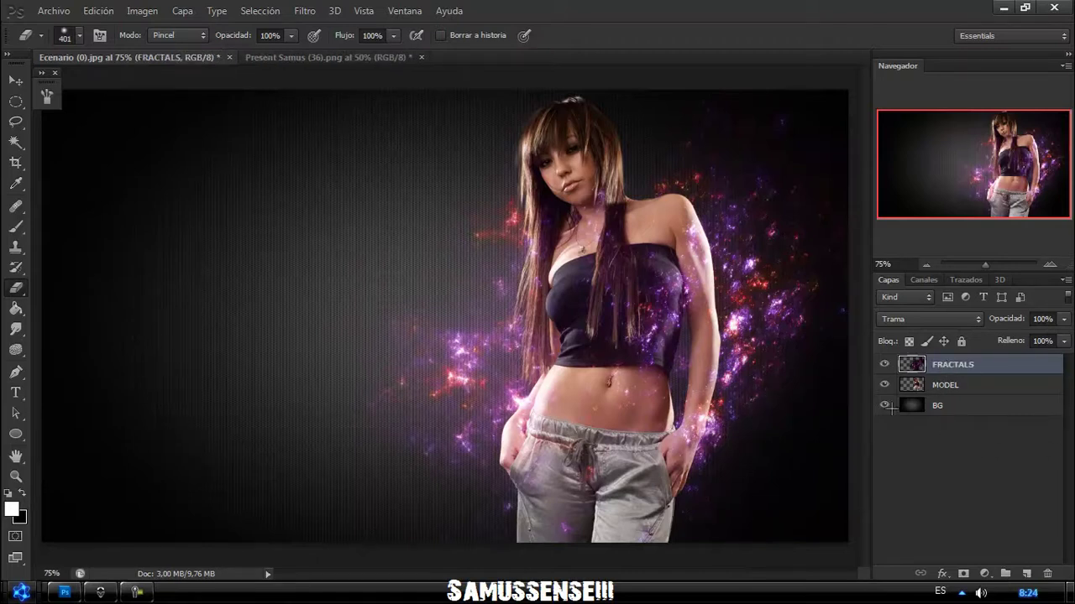
{"action": "left_click", "coordinate": [1026, 574]}
Step: Name the new layer NEON ESPECIAL and choose the Brush tool at 32 px
{"action": "double_click", "coordinate": [962, 366]}
{"action": "type", "text": "MSN ESPECIAL"}
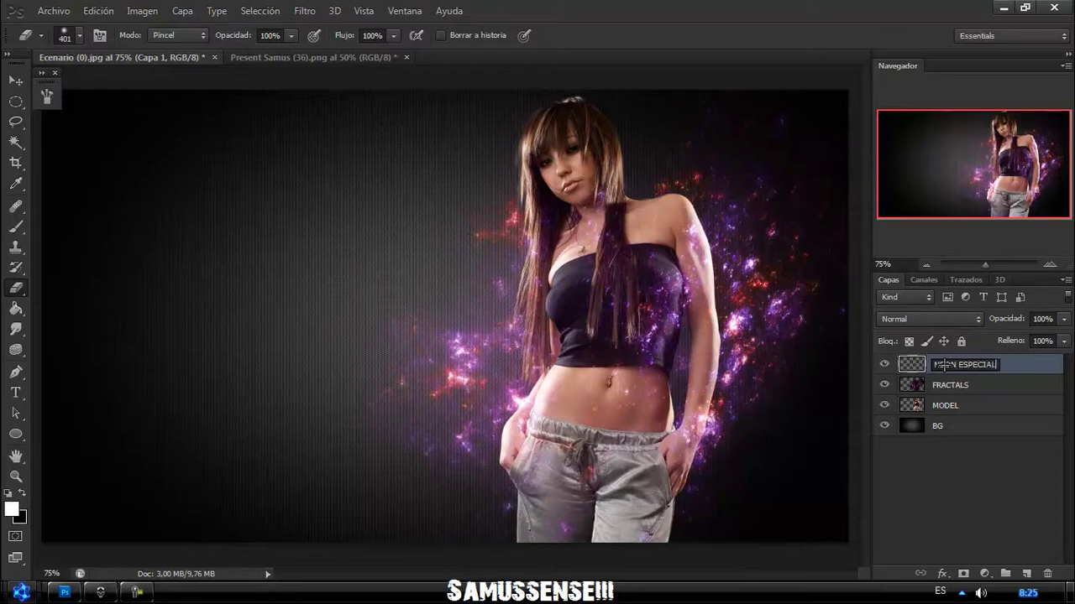
{"action": "key", "text": "Return"}
{"action": "left_click", "coordinate": [15, 225]}
{"action": "right_click", "coordinate": [15, 225]}
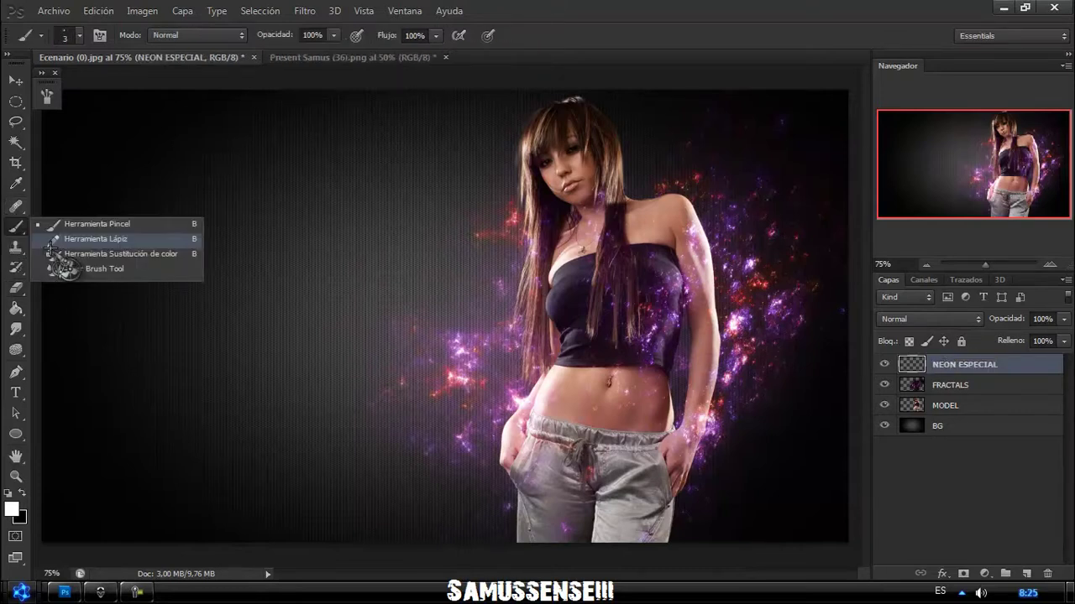
{"action": "right_click", "coordinate": [405, 234]}
{"action": "left_click_drag", "start_coordinate": [427, 270], "coordinate": [449, 271]}
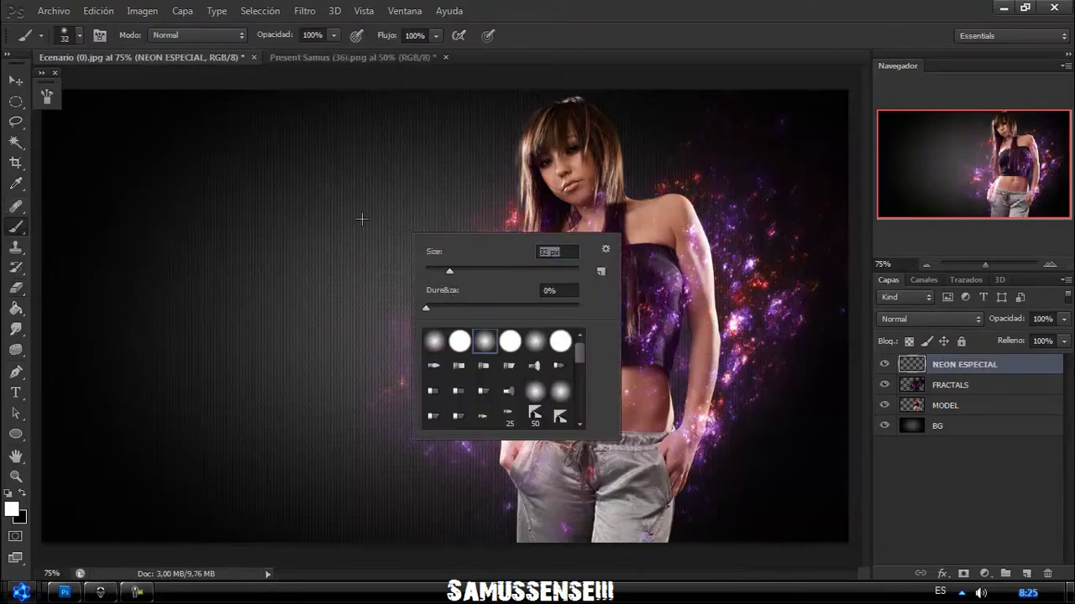
Step: Load the Pinceles de efectos especiales set and pick the butterfly tip at 46 px
{"action": "left_click", "coordinate": [605, 248]}
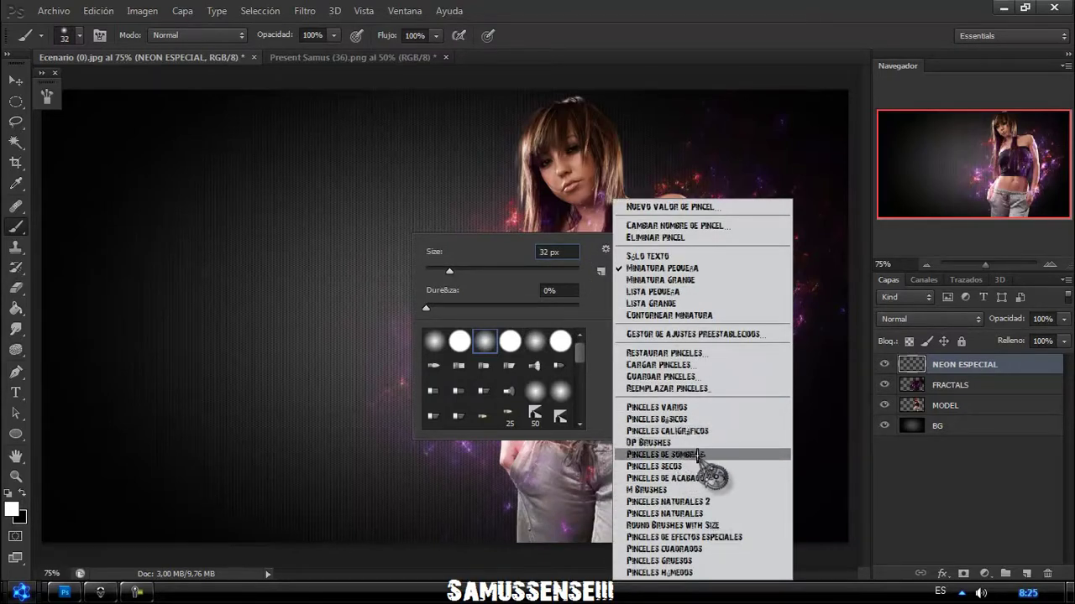
{"action": "left_click", "coordinate": [683, 537]}
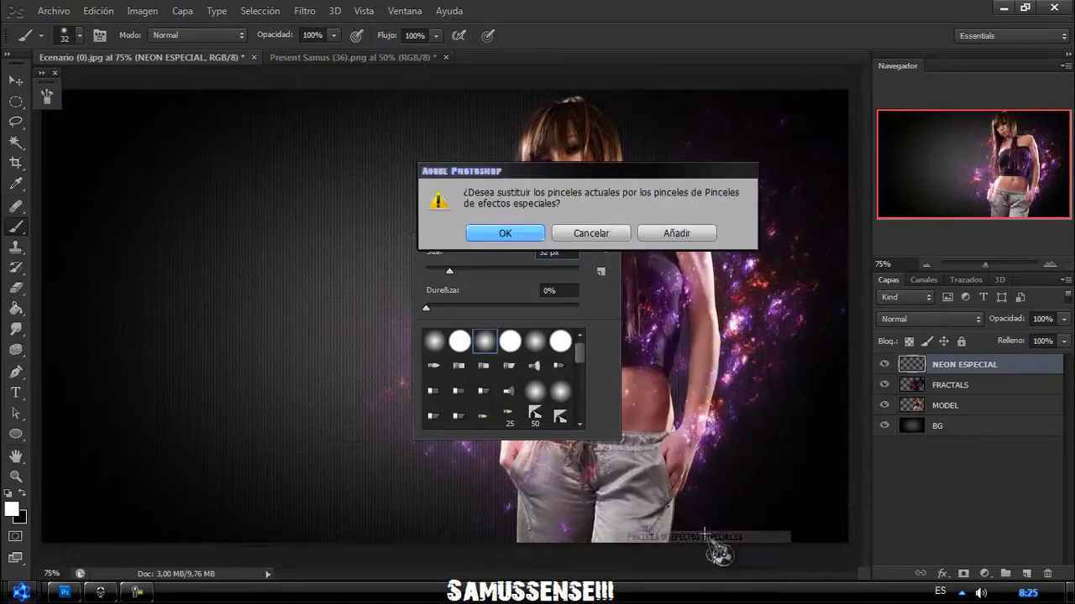
{"action": "left_click", "coordinate": [507, 233]}
{"action": "left_click", "coordinate": [459, 389]}
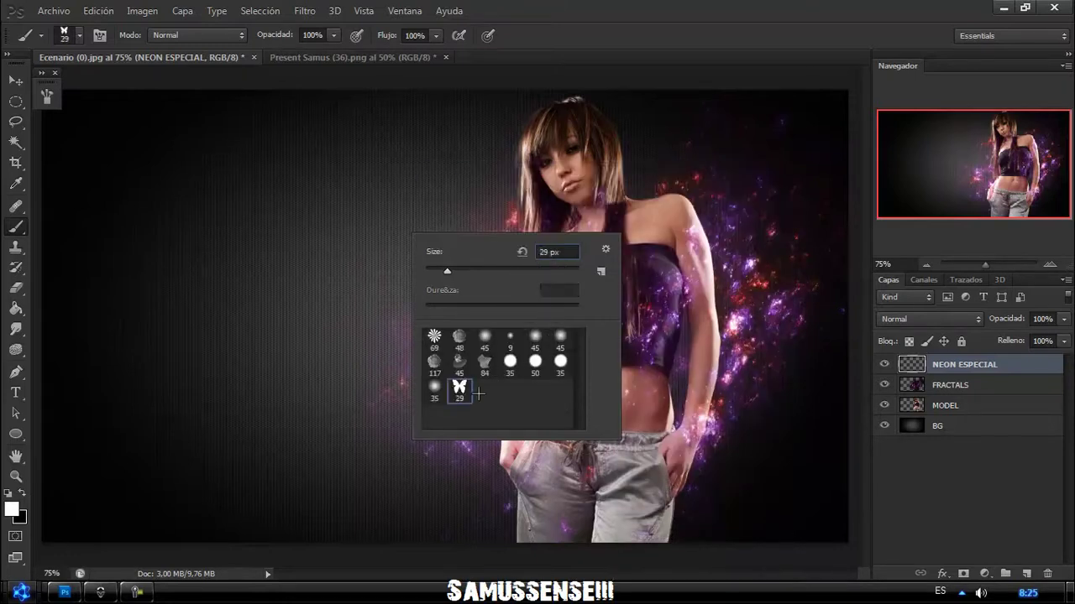
{"action": "left_click_drag", "start_coordinate": [446, 270], "coordinate": [466, 271]}
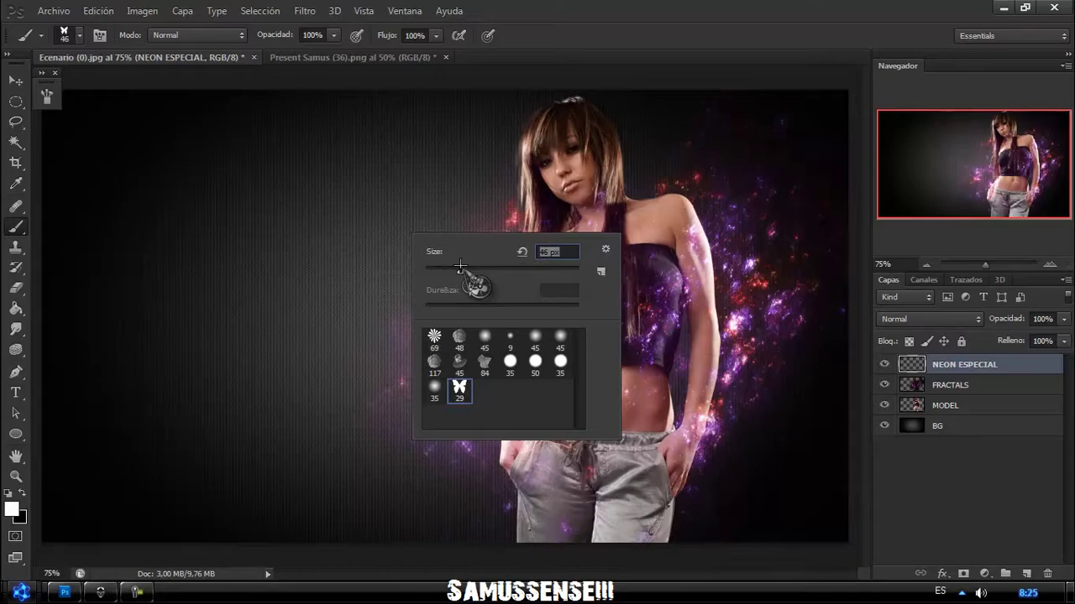
Step: Give the butterfly brush wider spacing, 100% size jitter and 1000% scattering in the Brush panel
{"action": "left_click", "coordinate": [60, 108]}
{"action": "left_click", "coordinate": [47, 97]}
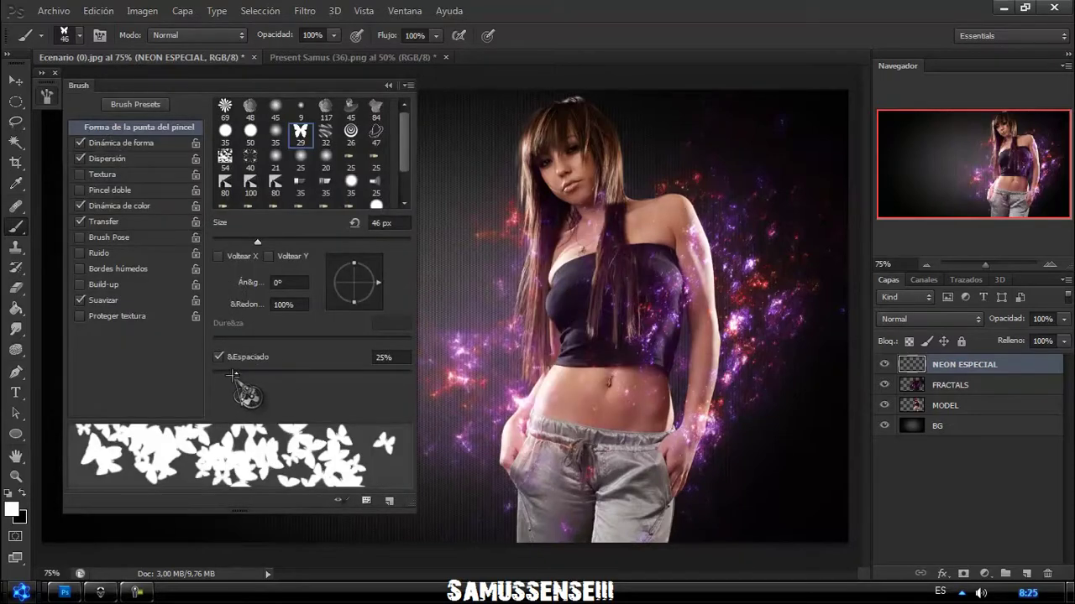
{"action": "left_click_drag", "start_coordinate": [244, 373], "coordinate": [383, 375]}
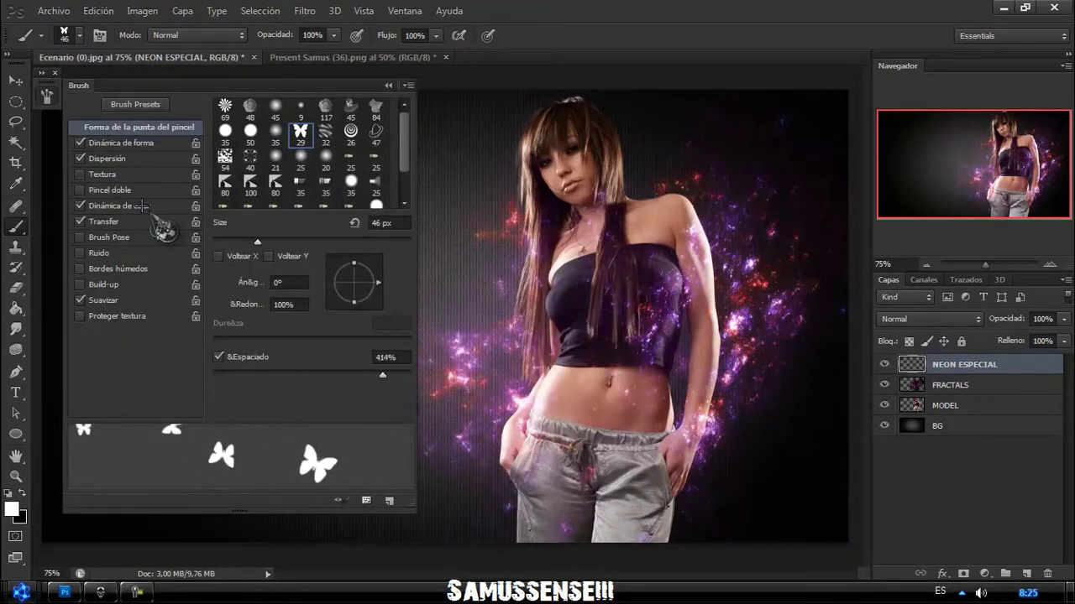
{"action": "left_click", "coordinate": [126, 143]}
{"action": "left_click_drag", "start_coordinate": [342, 122], "coordinate": [424, 124]}
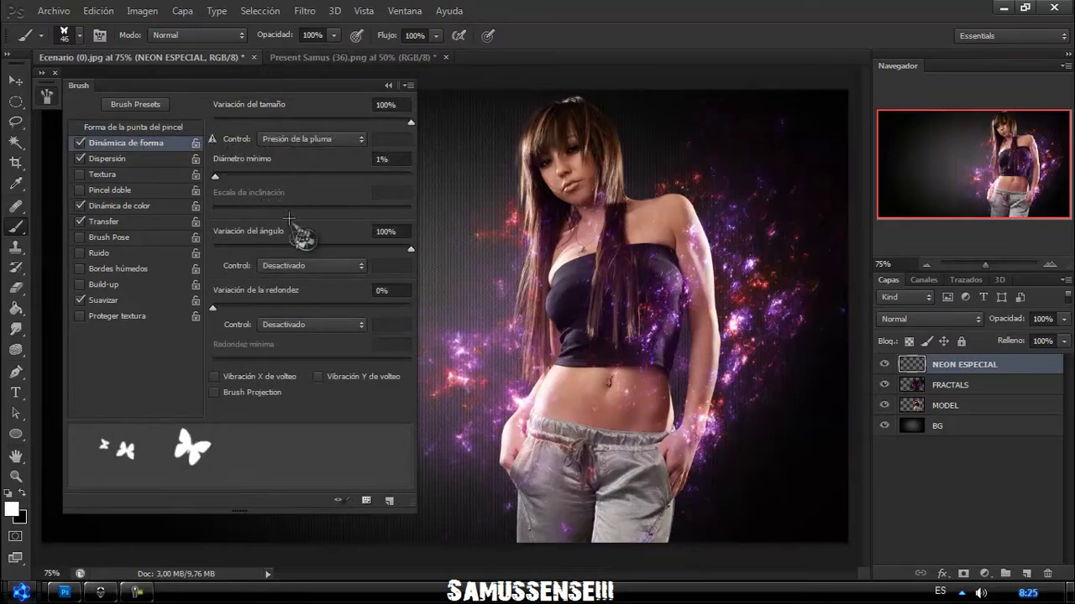
{"action": "left_click", "coordinate": [108, 157]}
{"action": "left_click_drag", "start_coordinate": [305, 122], "coordinate": [470, 126]}
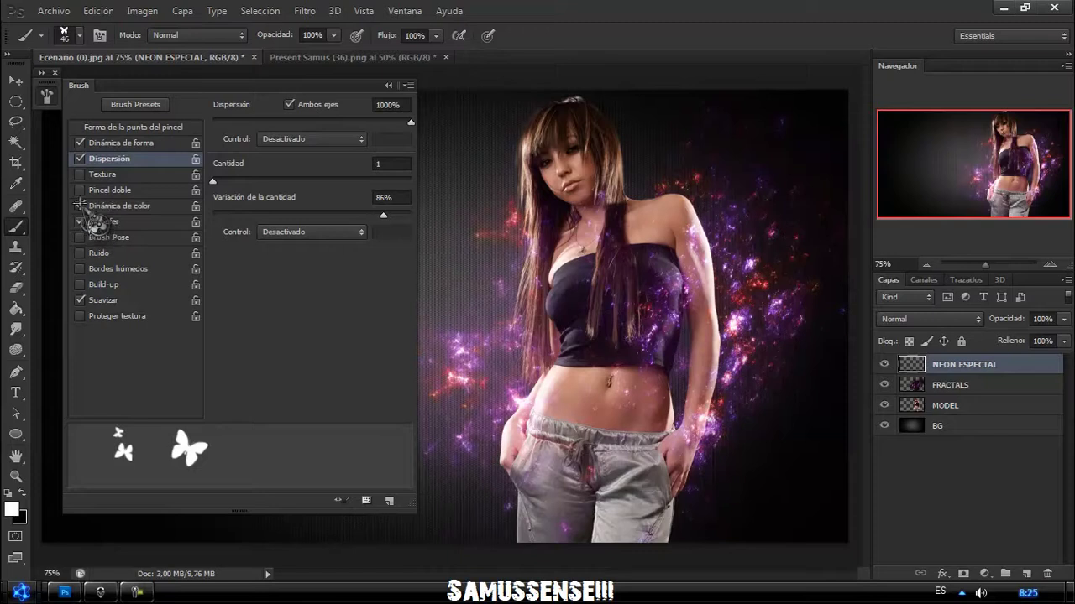
{"action": "left_click", "coordinate": [388, 85]}
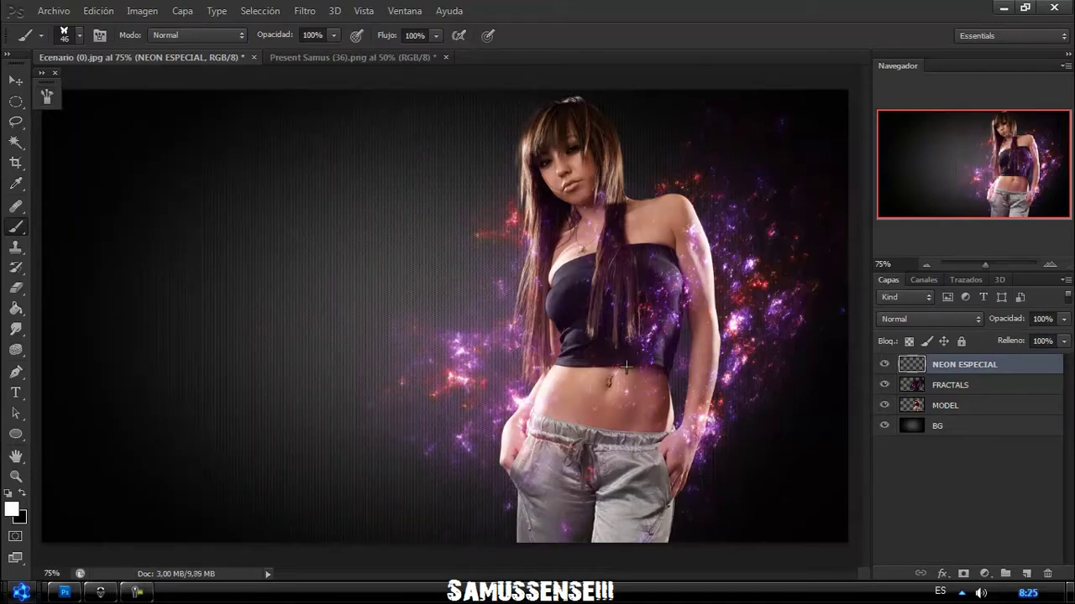
Step: Stamp white butterflies on the left background and beside the model
{"action": "left_click", "coordinate": [433, 230]}
{"action": "left_click", "coordinate": [246, 201]}
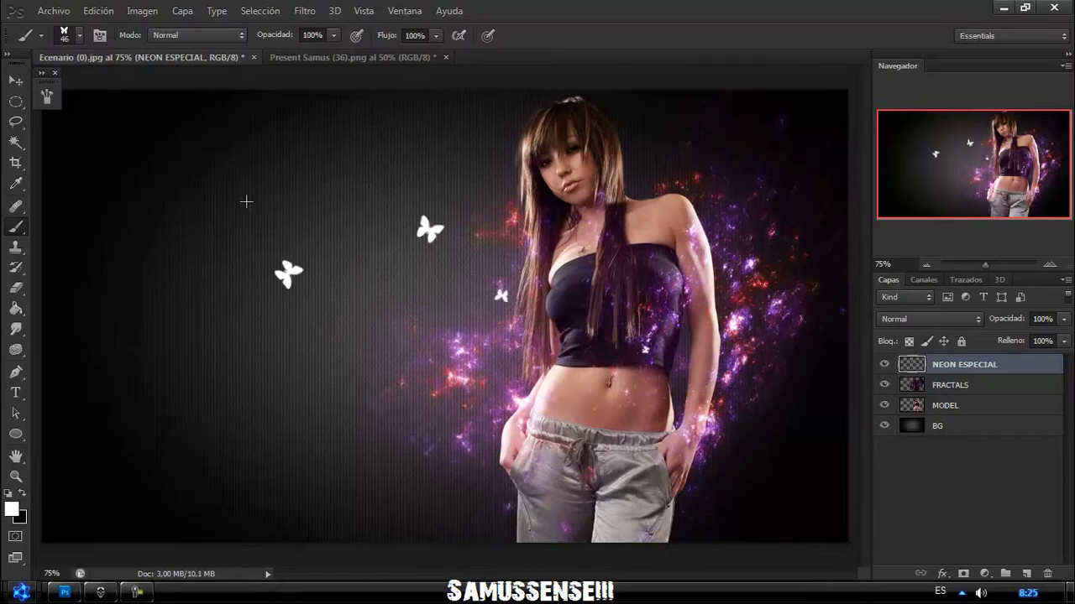
{"action": "left_click", "coordinate": [328, 205]}
{"action": "left_click", "coordinate": [411, 160]}
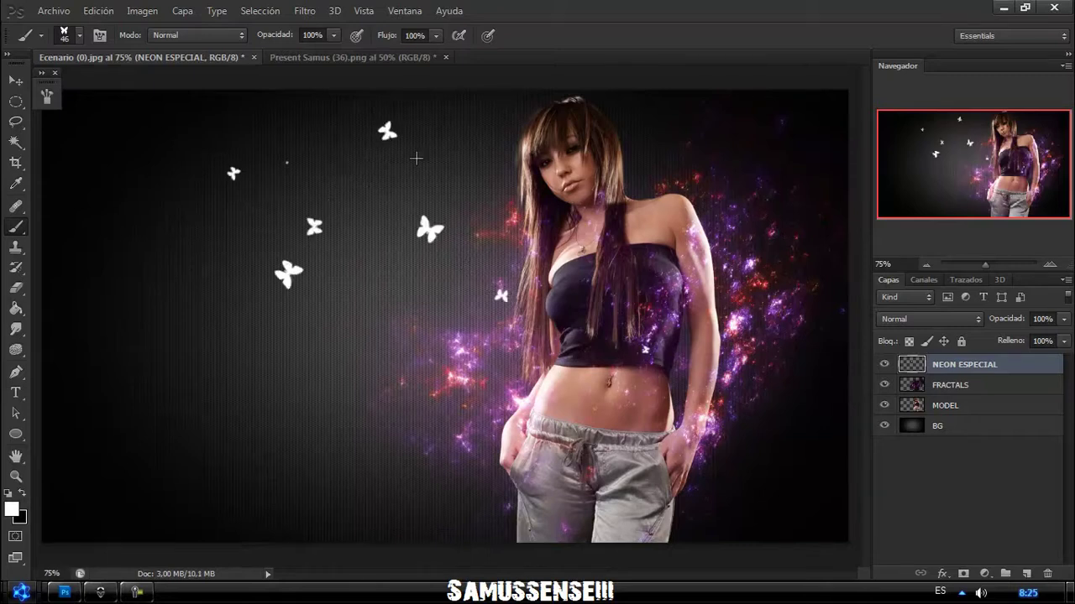
{"action": "left_click", "coordinate": [594, 353]}
{"action": "right_click", "coordinate": [476, 420]}
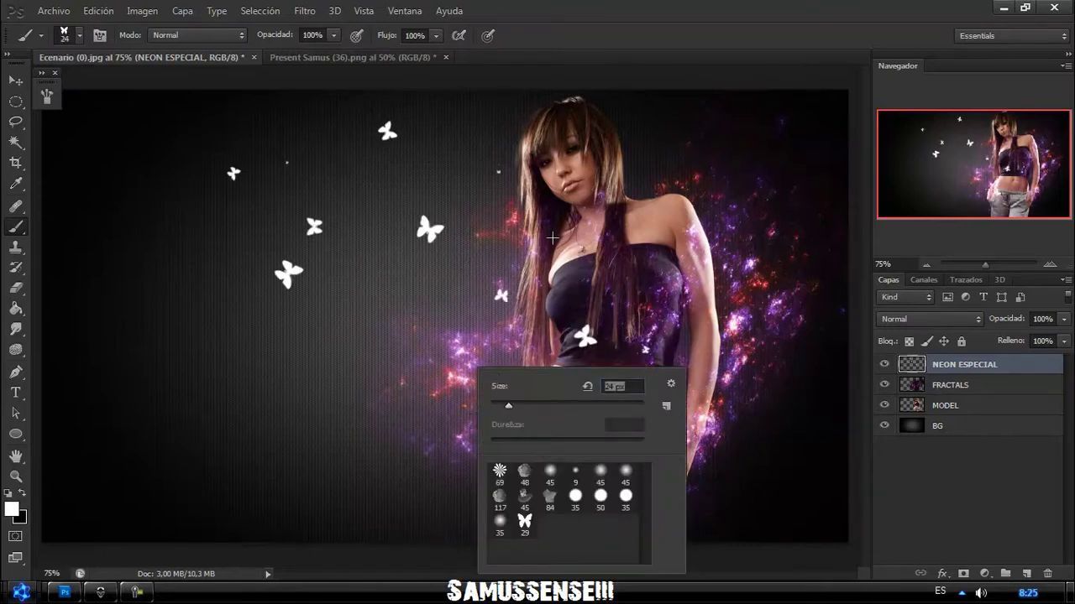
{"action": "left_click", "coordinate": [519, 248]}
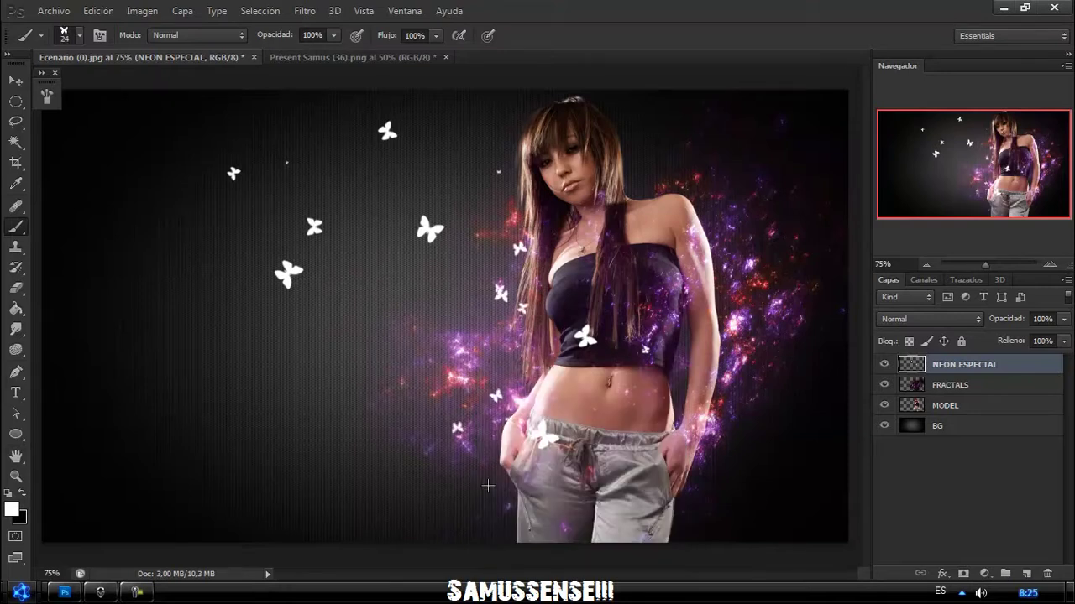
Step: Shrink the brush to 11 px and scatter small butterflies across the upper-left background
{"action": "right_click", "coordinate": [211, 150]}
{"action": "left_click_drag", "start_coordinate": [240, 172], "coordinate": [206, 172]}
{"action": "left_click", "coordinate": [172, 170]}
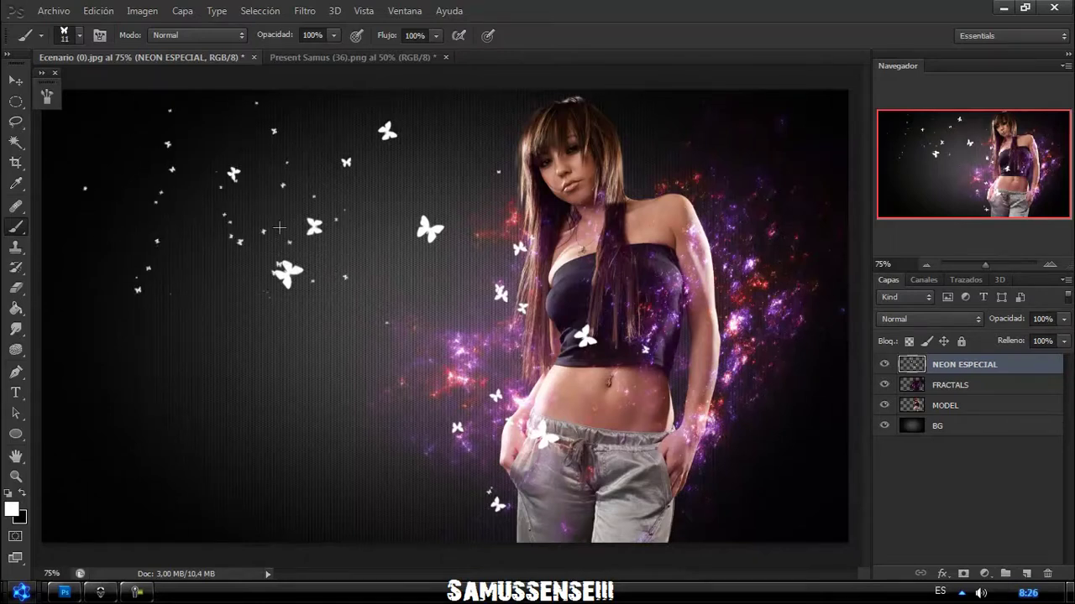
{"action": "left_click_drag", "start_coordinate": [399, 227], "coordinate": [361, 185]}
Step: Enlarge the brush to 37 px and add large butterflies on the left and right of the model
{"action": "right_click", "coordinate": [337, 198]}
{"action": "left_click_drag", "start_coordinate": [370, 237], "coordinate": [411, 237]}
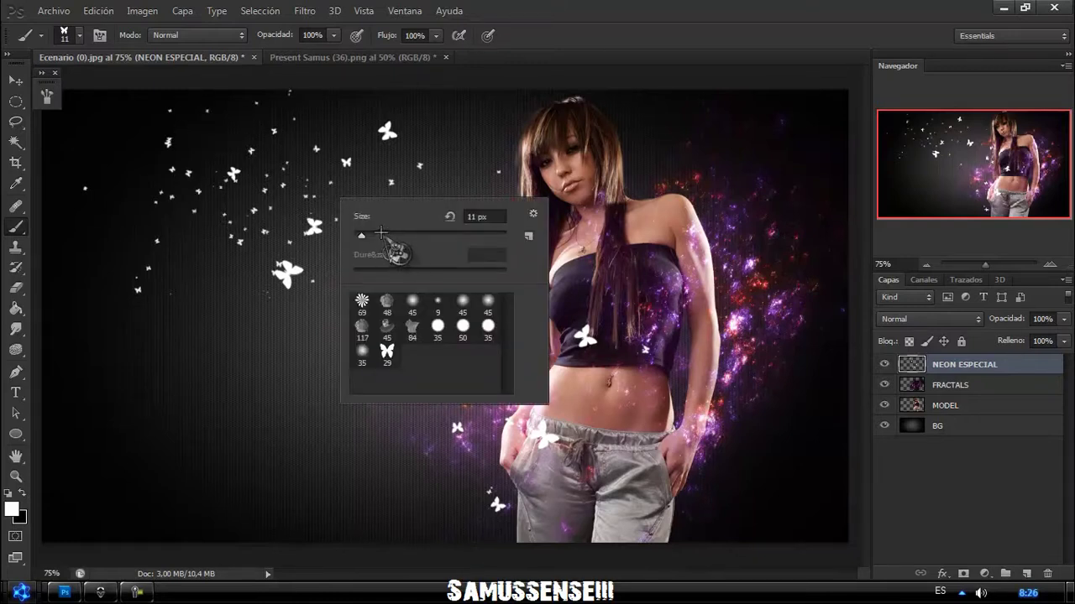
{"action": "left_click", "coordinate": [97, 202]}
{"action": "left_click", "coordinate": [204, 361]}
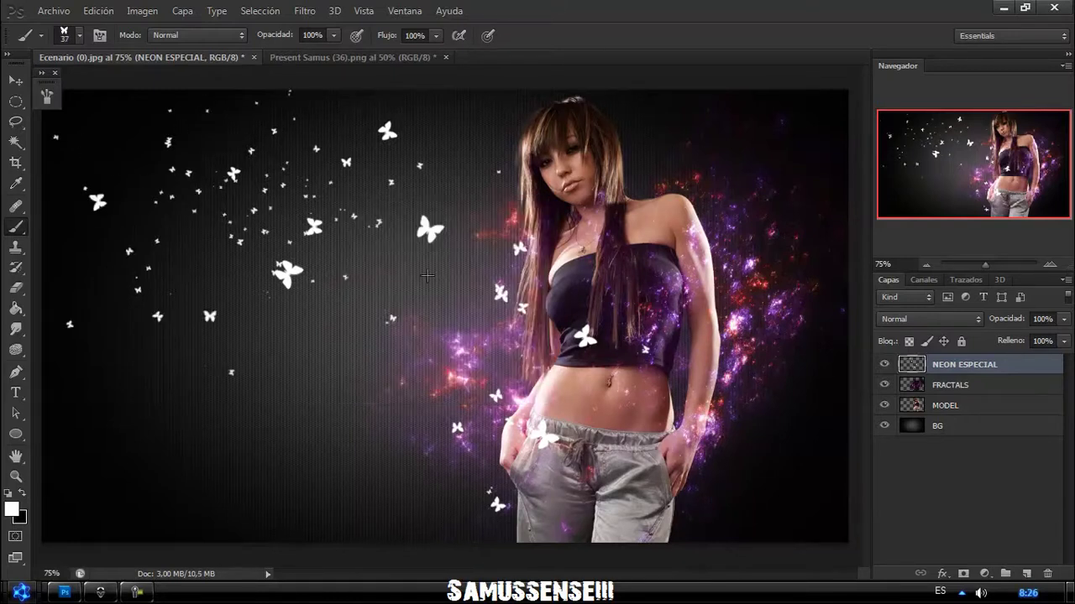
{"action": "left_click", "coordinate": [692, 231]}
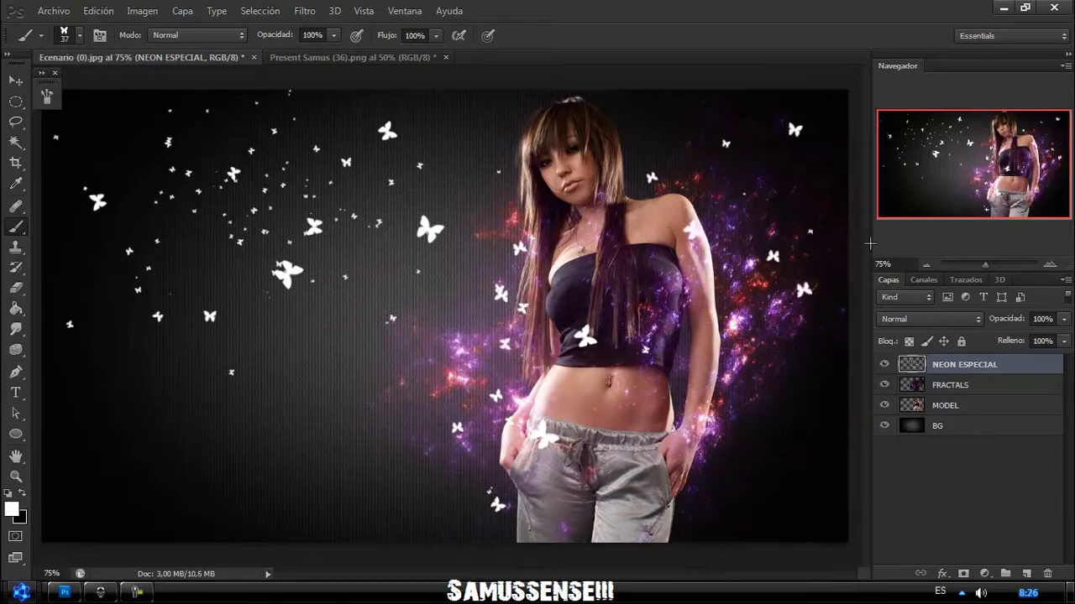
{"action": "left_click", "coordinate": [942, 573]}
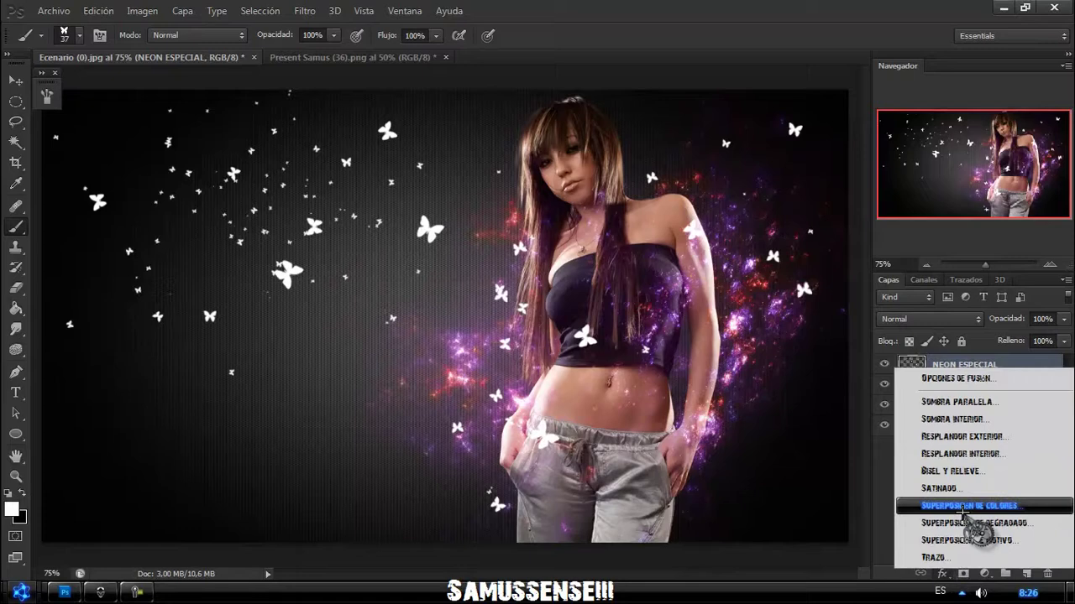
Step: Add an Outer Glow to the butterfly layer with a light pink colour
{"action": "left_click", "coordinate": [960, 438]}
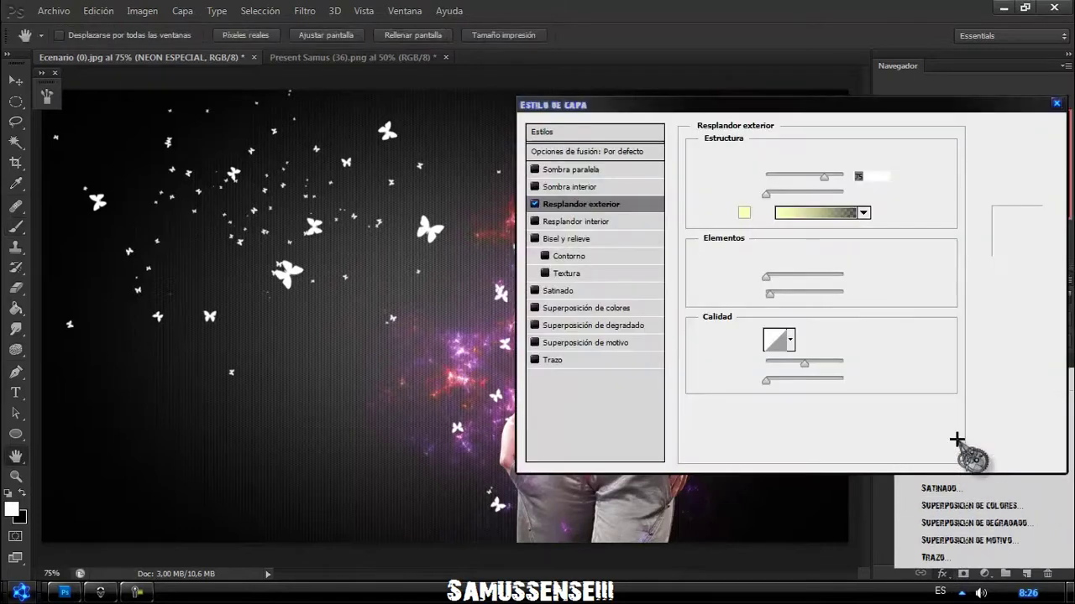
{"action": "left_click", "coordinate": [747, 212]}
{"action": "left_click_drag", "start_coordinate": [664, 312], "coordinate": [735, 285]}
{"action": "left_click", "coordinate": [753, 311]}
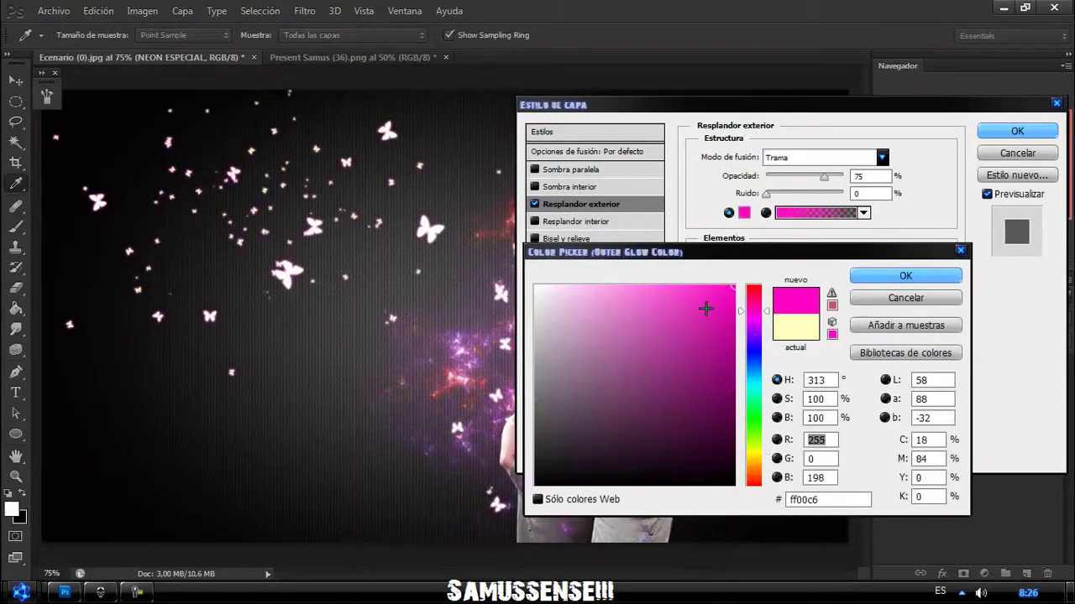
{"action": "left_click", "coordinate": [753, 291]}
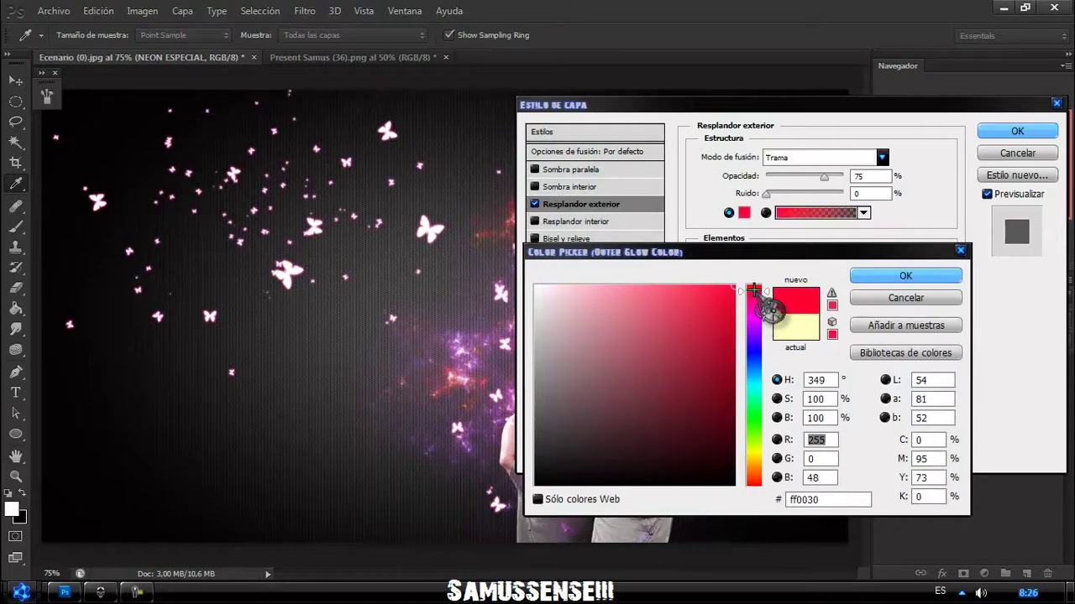
{"action": "left_click", "coordinate": [753, 384]}
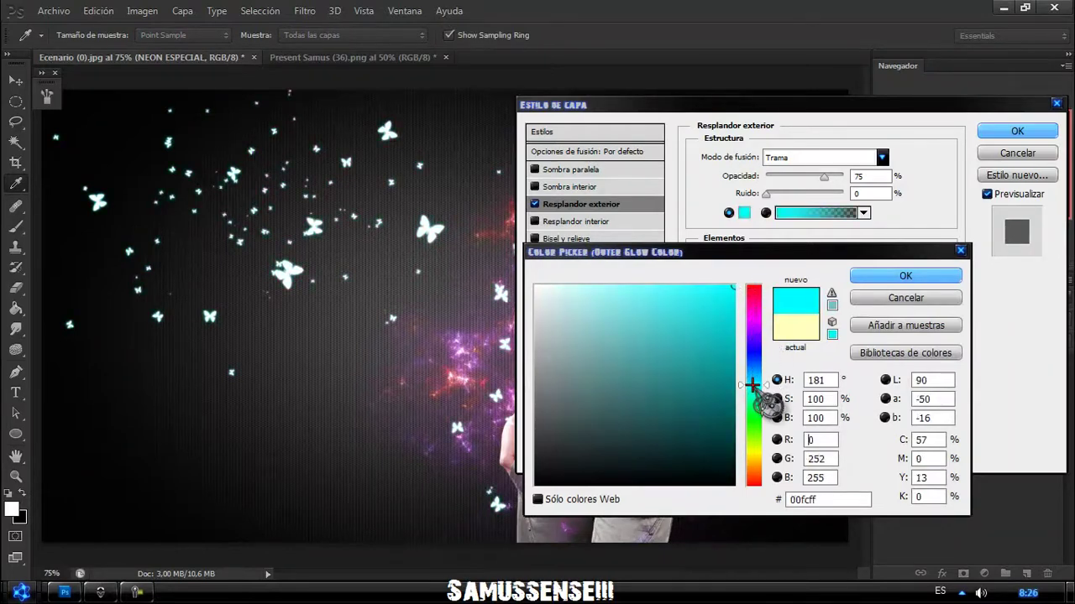
{"action": "left_click", "coordinate": [753, 319]}
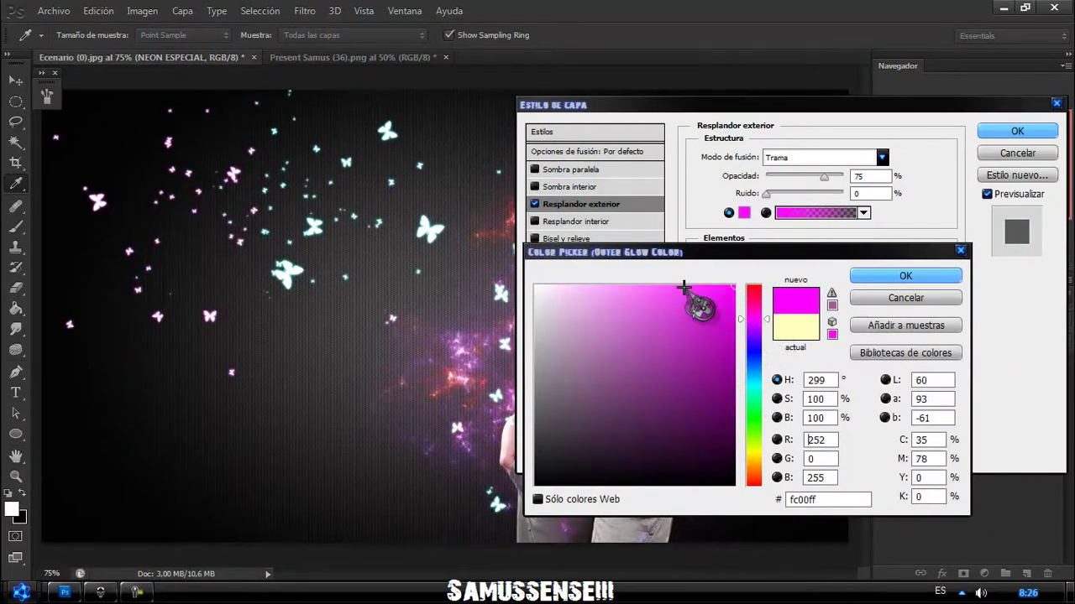
{"action": "left_click", "coordinate": [680, 293]}
{"action": "left_click", "coordinate": [936, 277]}
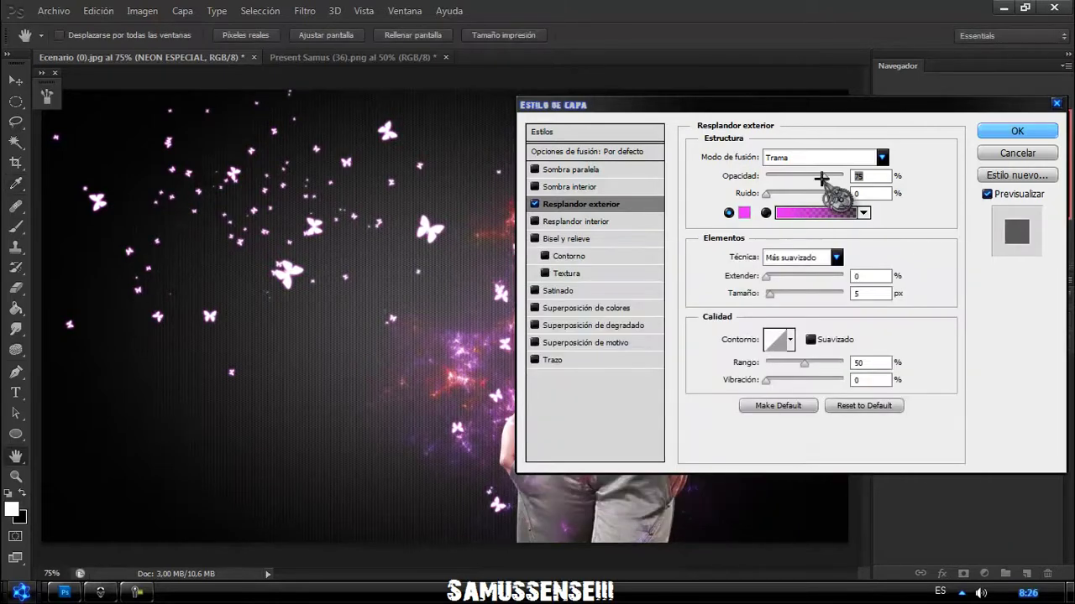
Step: Set the glow to 100% opacity, 9 px size and 38% range, and apply it
{"action": "left_click_drag", "start_coordinate": [823, 176], "coordinate": [856, 175]}
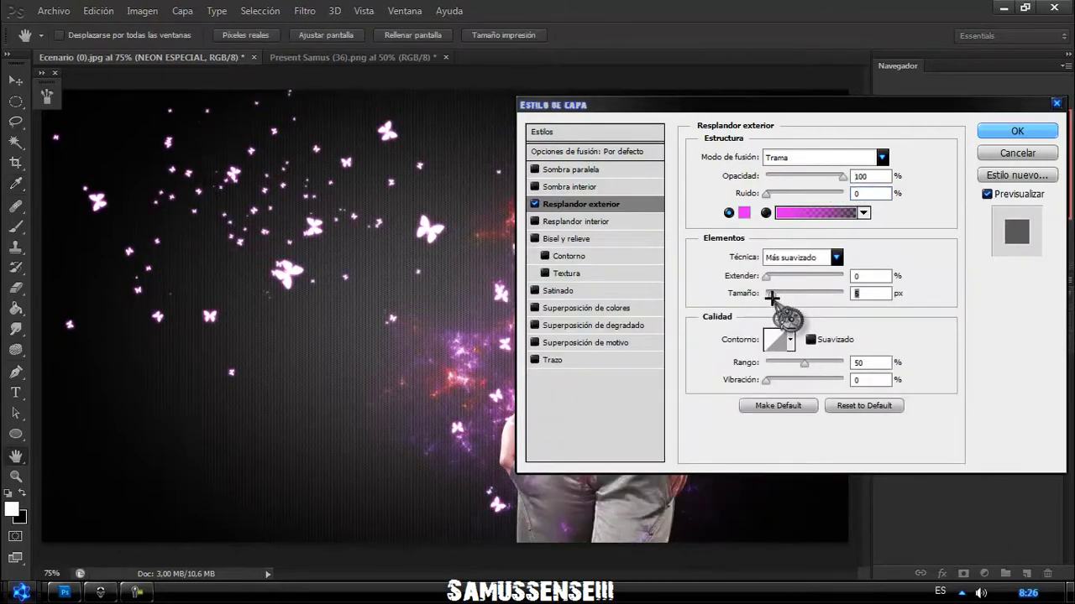
{"action": "left_click", "coordinate": [770, 293]}
{"action": "left_click_drag", "start_coordinate": [770, 296], "coordinate": [773, 294]}
{"action": "left_click_drag", "start_coordinate": [804, 362], "coordinate": [794, 363]}
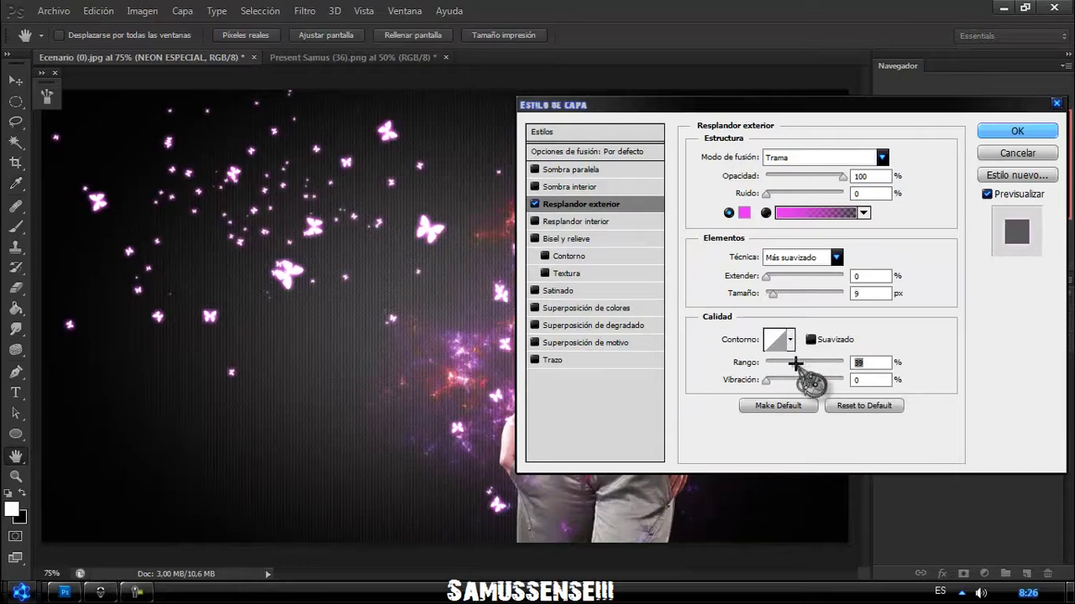
{"action": "left_click", "coordinate": [1017, 131]}
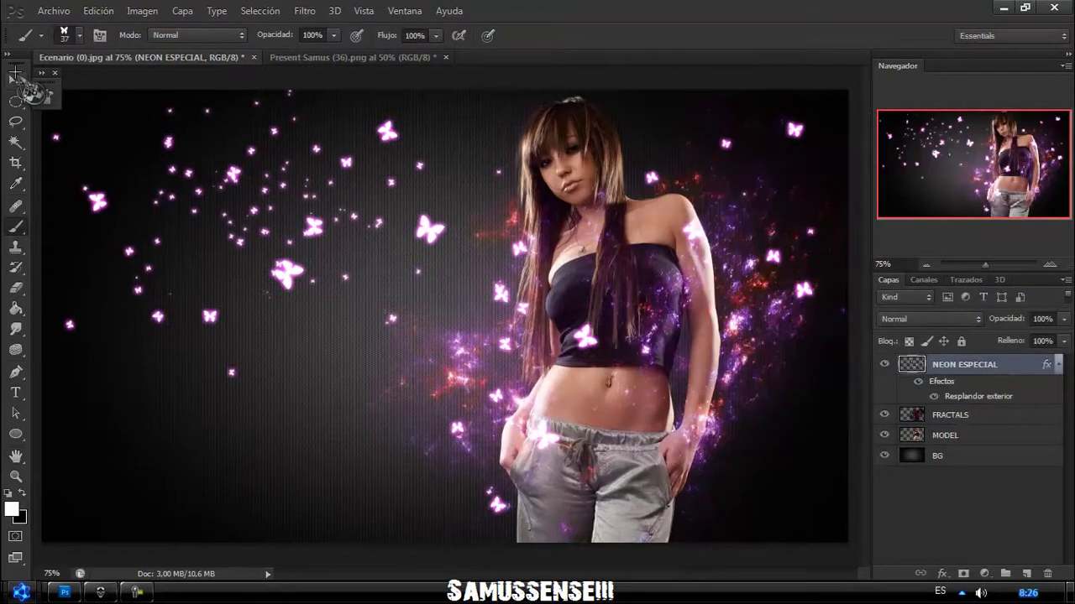
Step: Close the fractal document Present Samus (36).png without saving
{"action": "left_click", "coordinate": [15, 79]}
{"action": "left_click", "coordinate": [445, 57]}
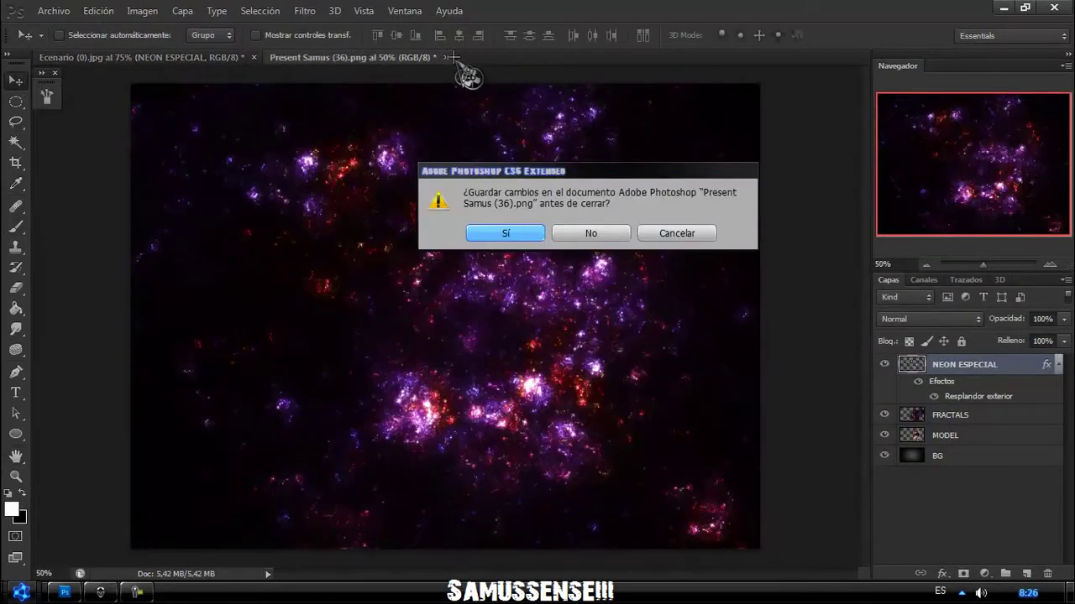
{"action": "key", "text": "n"}
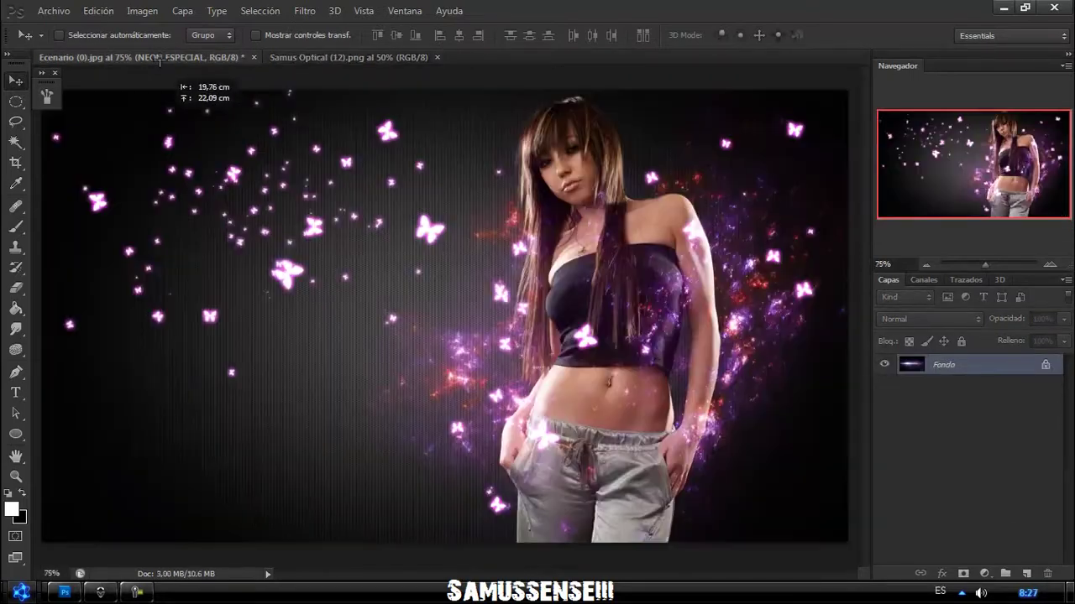
Step: Drag Samus Optical (12).png into the scene, shift it down-right, and blend it in Trama mode
{"action": "left_click_drag", "start_coordinate": [399, 327], "coordinate": [367, 252]}
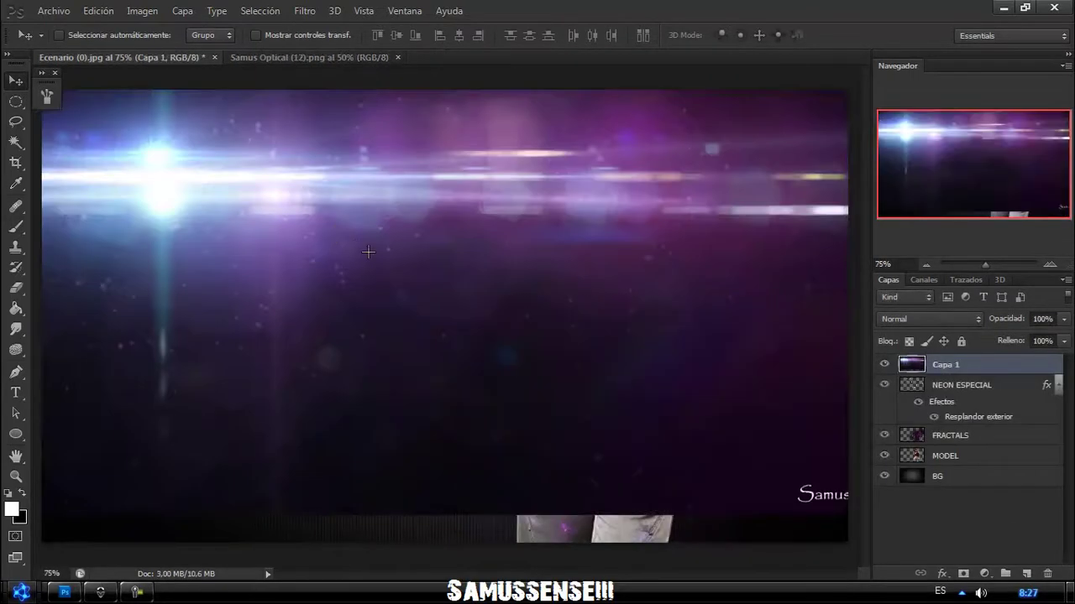
{"action": "left_click_drag", "start_coordinate": [503, 298], "coordinate": [552, 361]}
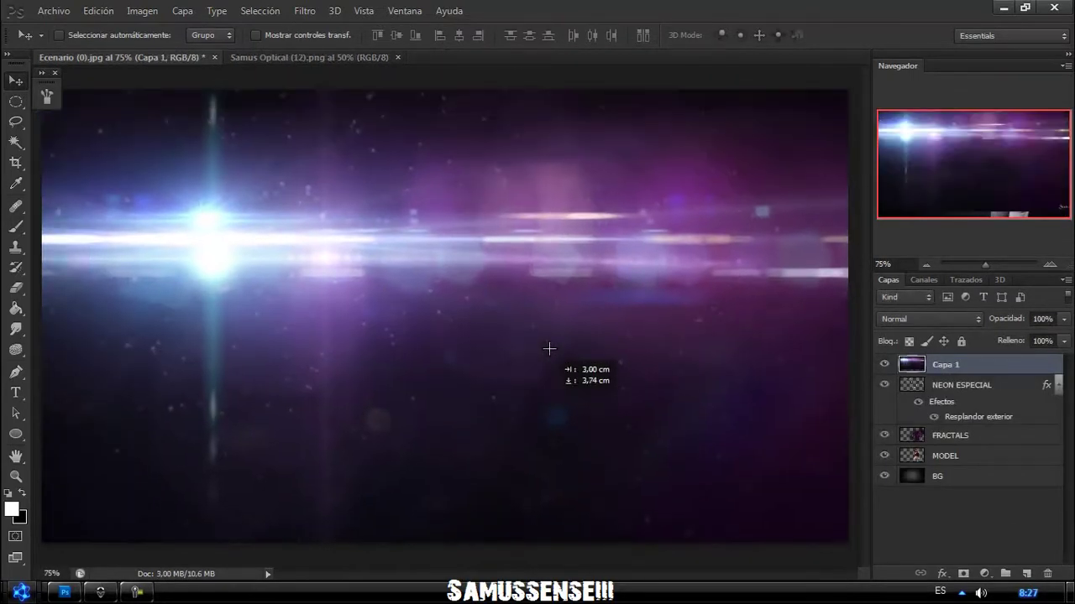
{"action": "left_click", "coordinate": [936, 319]}
{"action": "left_click", "coordinate": [923, 134]}
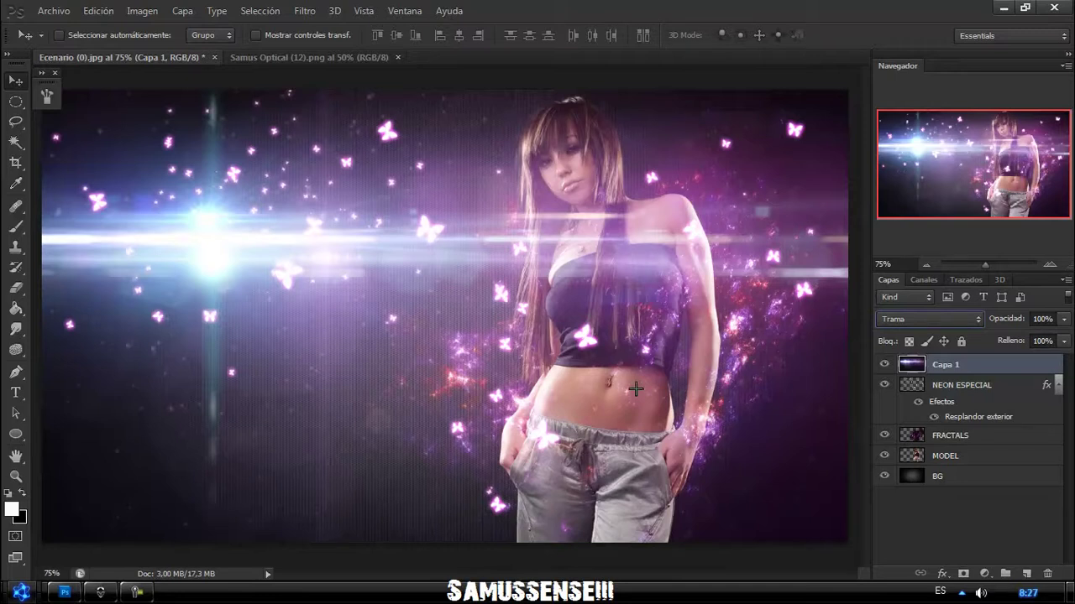
Step: Rename the flare layer OTICAL and copy the layer style from NEON ESPECIAL
{"action": "double_click", "coordinate": [944, 364]}
{"action": "type", "text": "OPTICAL"}
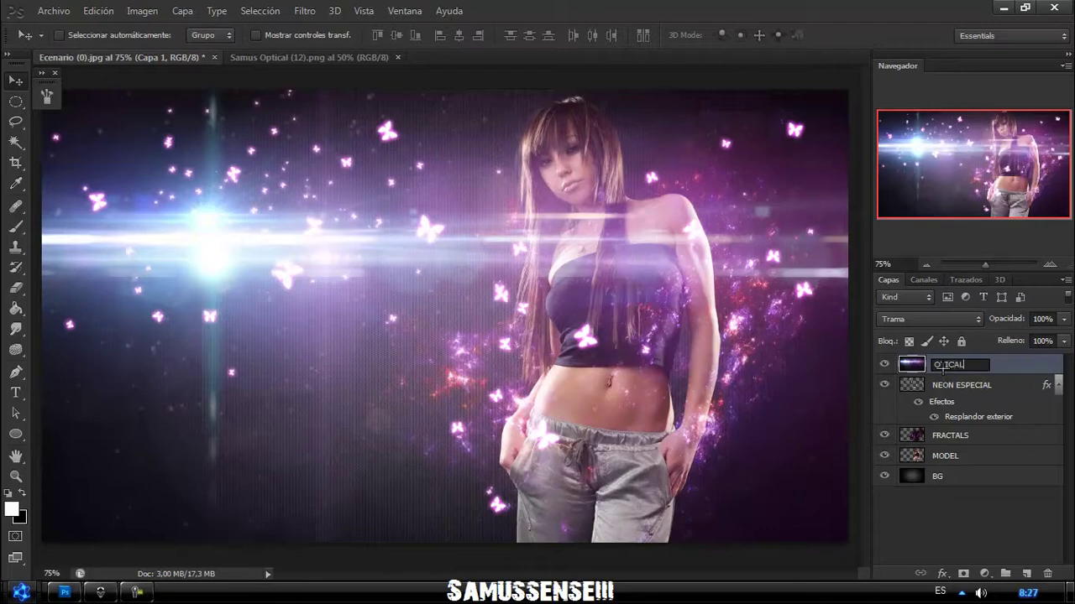
{"action": "key", "text": "Return"}
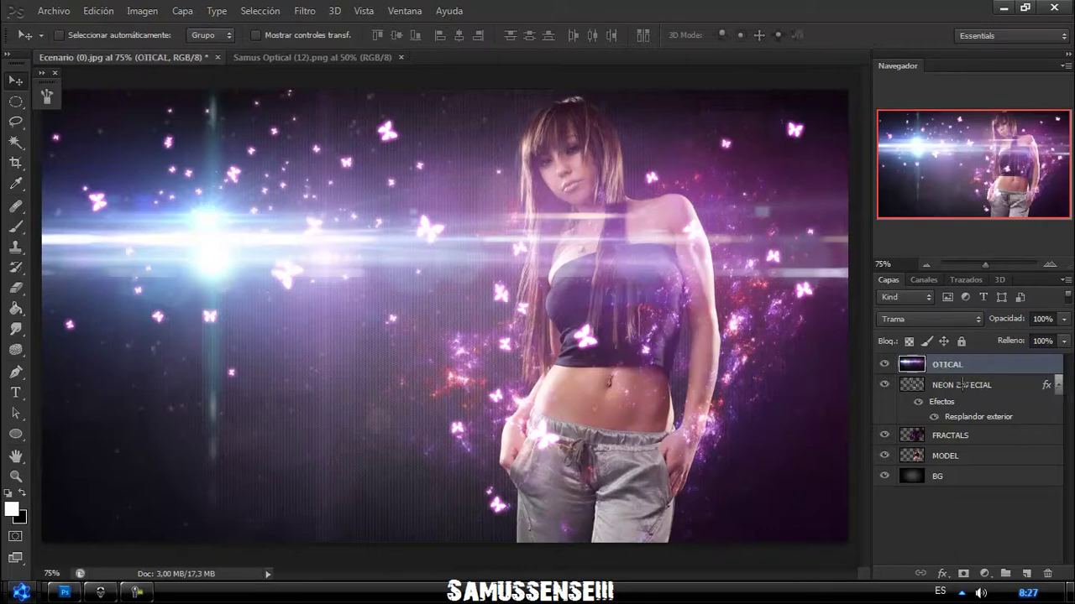
{"action": "right_click", "coordinate": [962, 384]}
{"action": "left_click", "coordinate": [829, 298]}
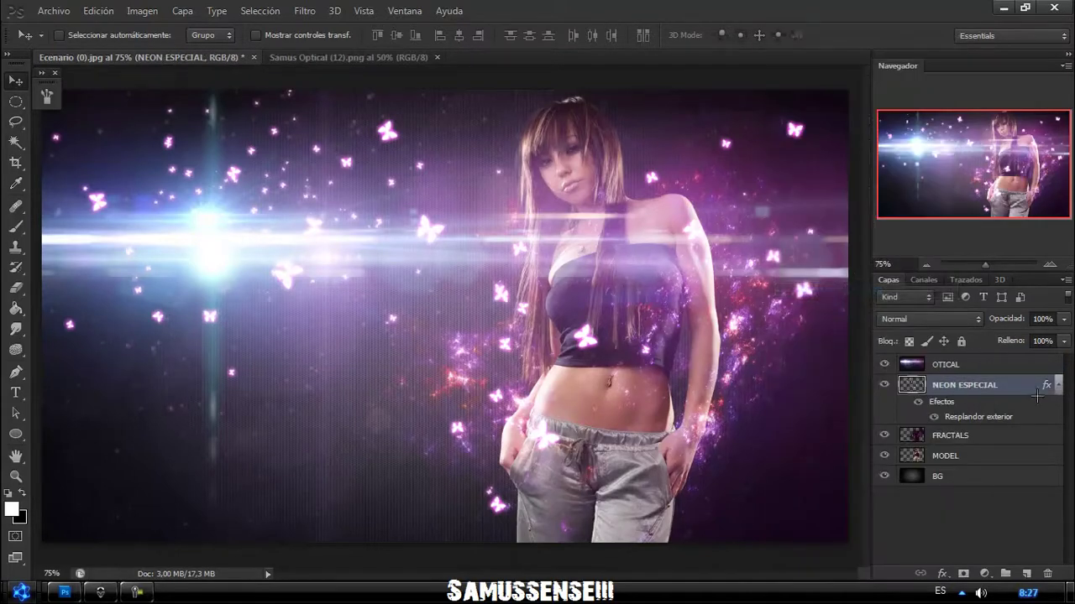
{"action": "left_click", "coordinate": [1058, 381]}
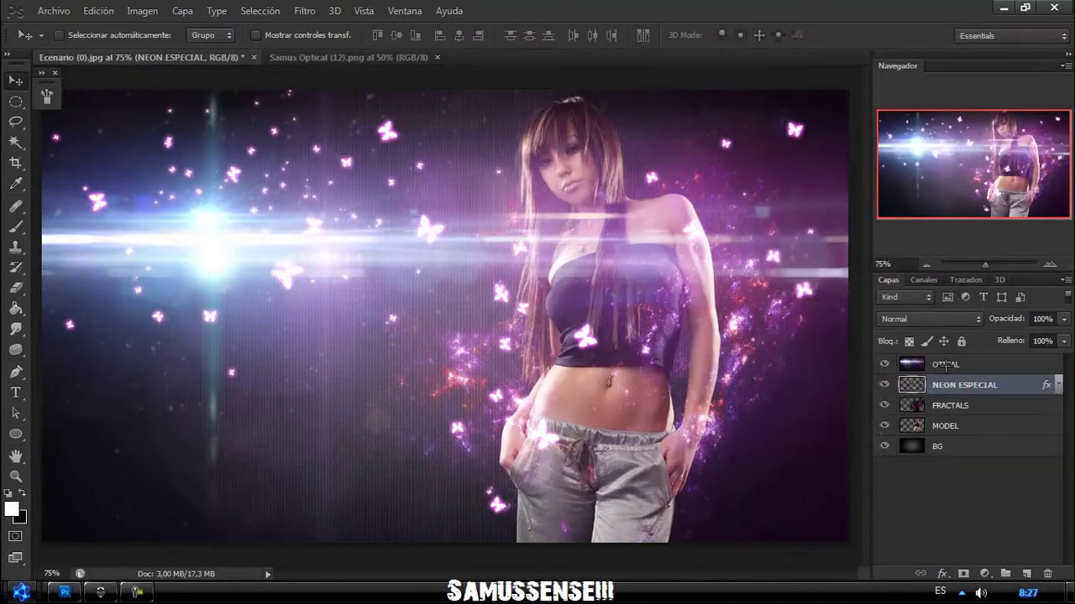
Step: Add a new layer above MODEL named LINE NEON
{"action": "left_click", "coordinate": [944, 422]}
{"action": "left_click", "coordinate": [1024, 572]}
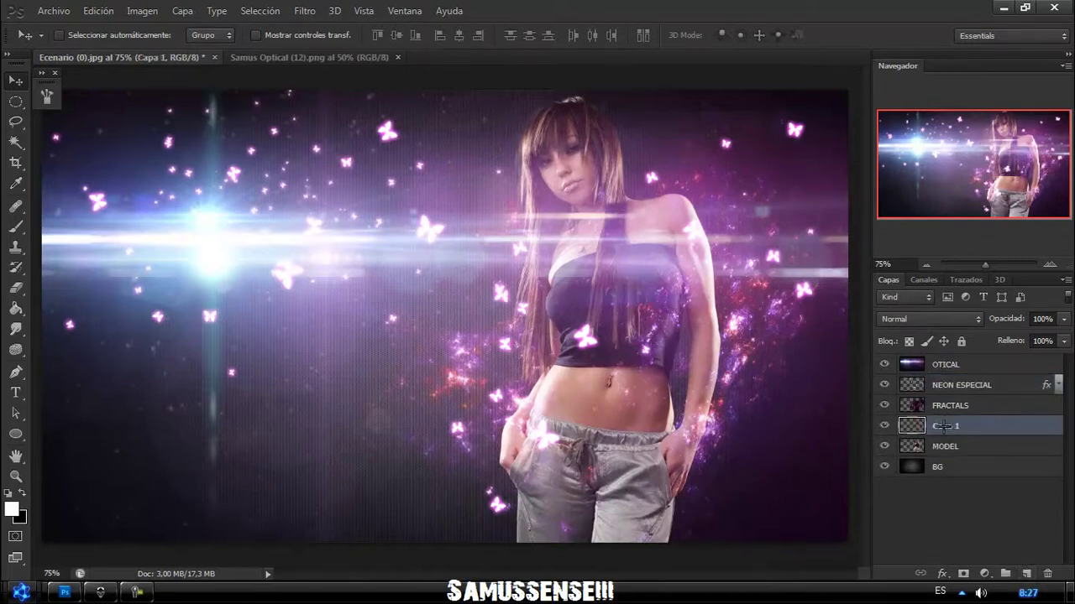
{"action": "double_click", "coordinate": [944, 425]}
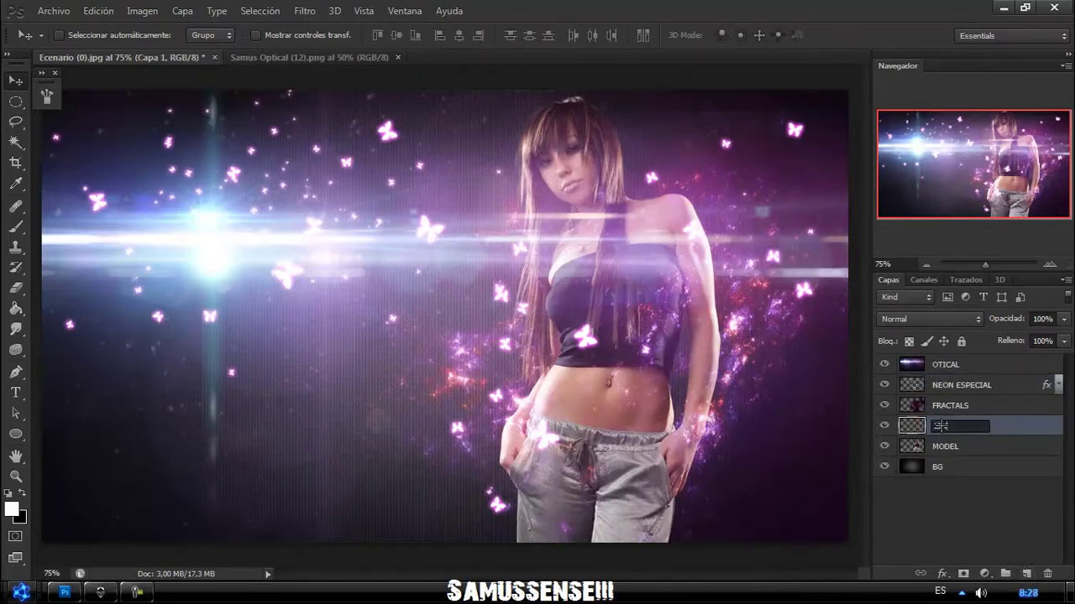
{"action": "type", "text": "NEON"}
{"action": "key", "text": "Return"}
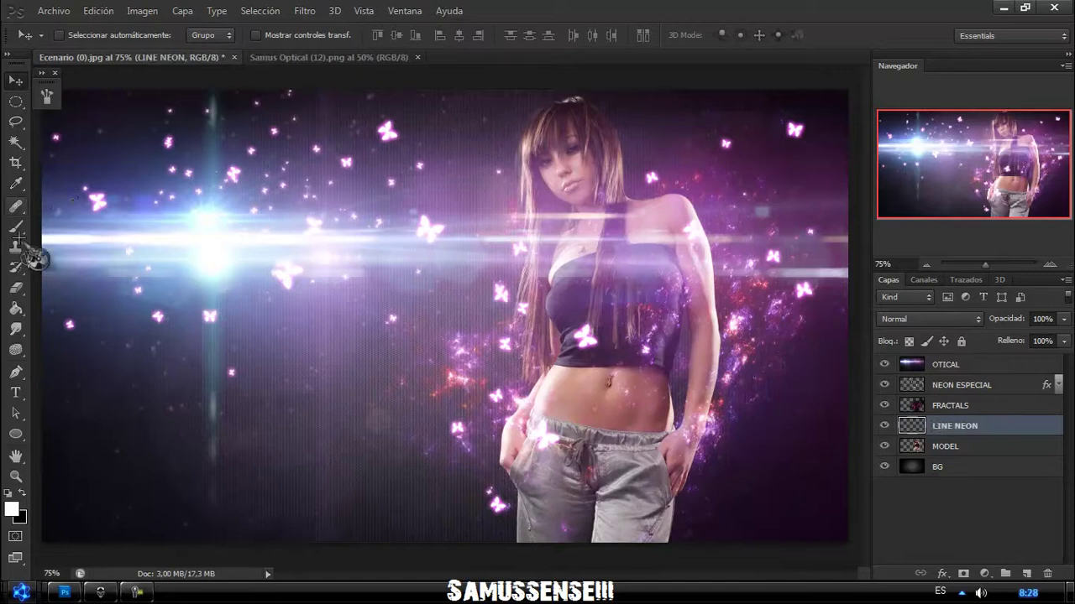
Step: Draw a six-anchor Pen path spiralling from the image bottom past her hips and shoulders to above her head
{"action": "left_click", "coordinate": [19, 373]}
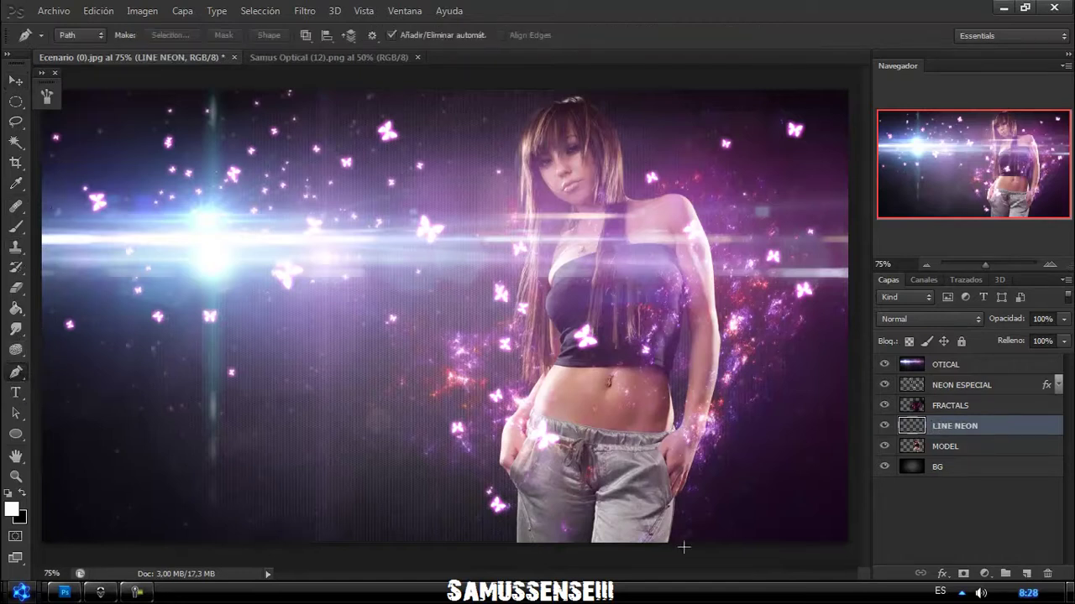
{"action": "left_click_drag", "start_coordinate": [682, 554], "coordinate": [465, 478]}
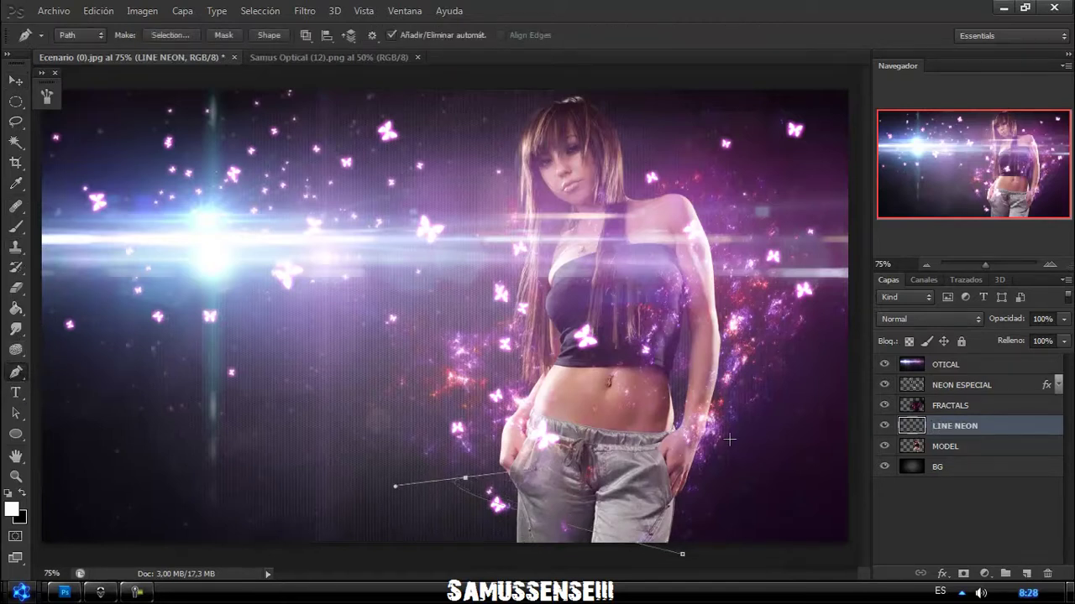
{"action": "left_click_drag", "start_coordinate": [762, 410], "coordinate": [677, 395]}
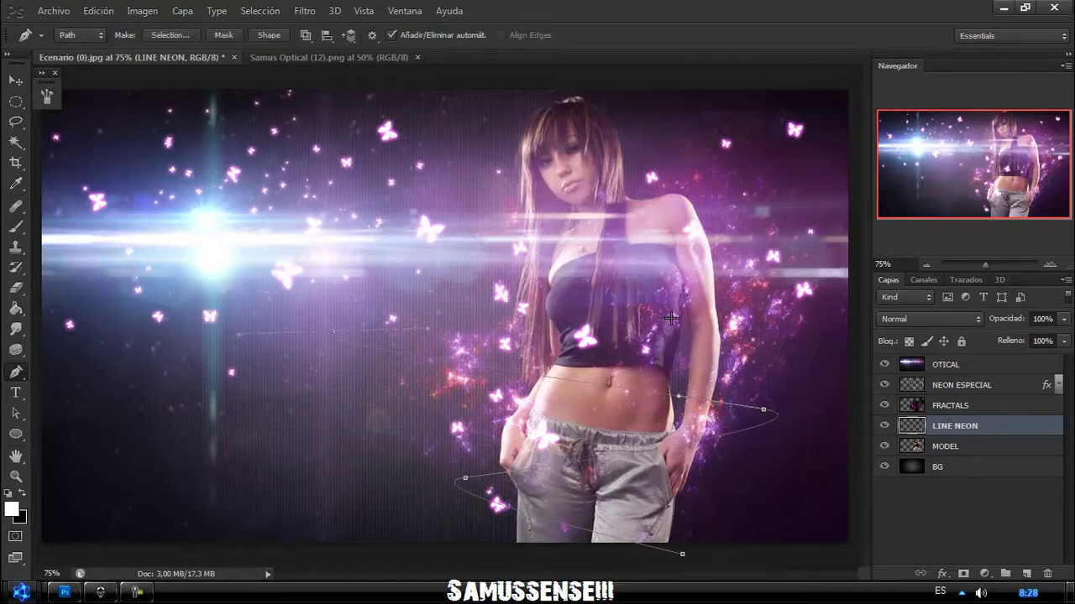
{"action": "left_click_drag", "start_coordinate": [751, 291], "coordinate": [713, 287]}
{"action": "left_click_drag", "start_coordinate": [517, 242], "coordinate": [685, 228]}
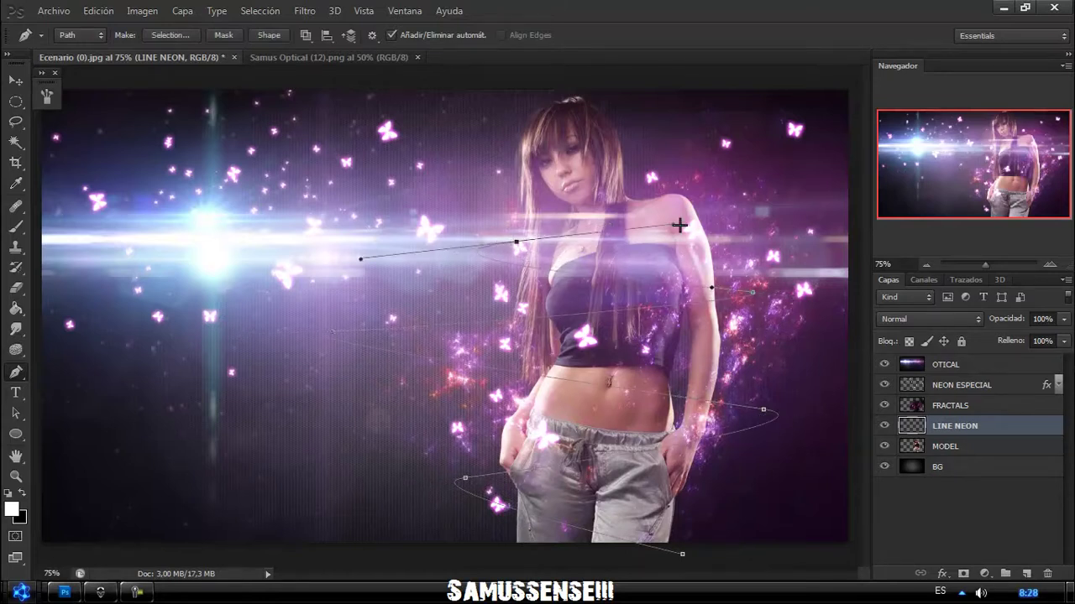
{"action": "left_click_drag", "start_coordinate": [500, 134], "coordinate": [575, 124]}
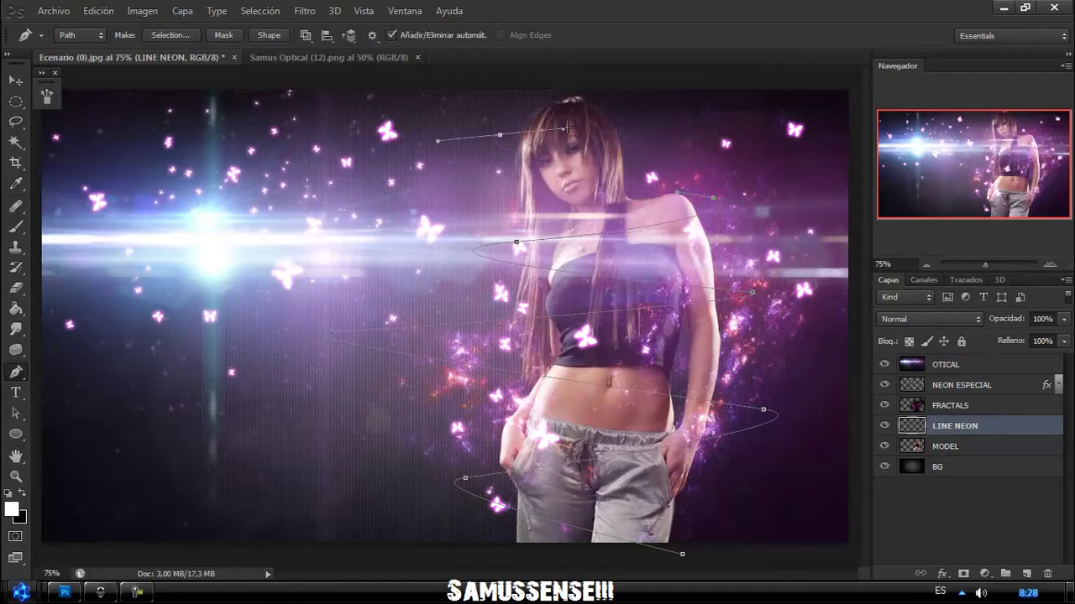
{"action": "left_click", "coordinate": [764, 113]}
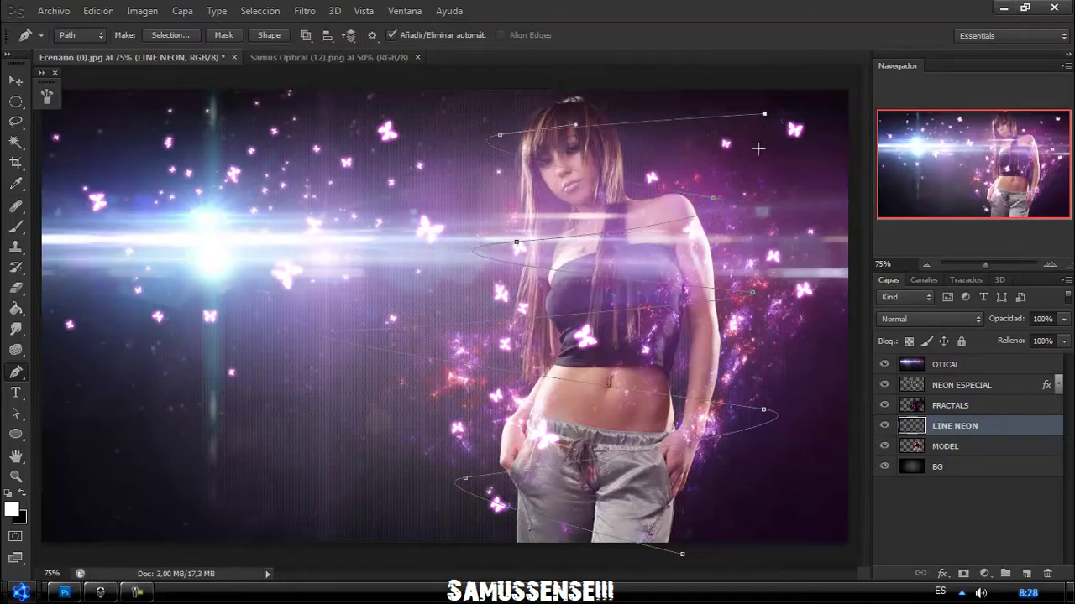
Step: Load the Pinceles básicos brush set and choose a 14 px hard round tip
{"action": "left_click", "coordinate": [15, 227]}
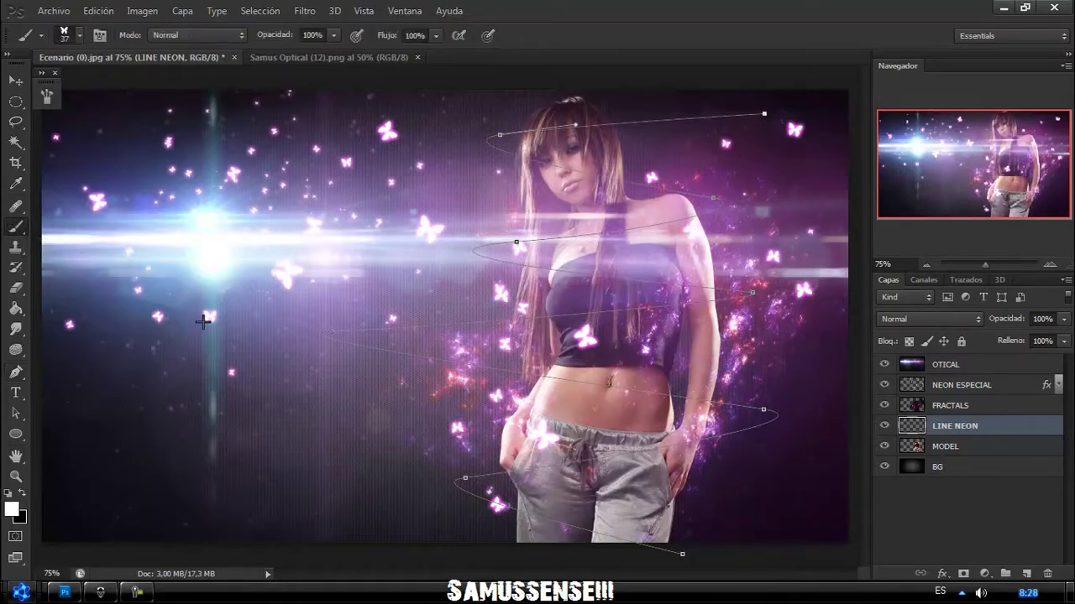
{"action": "right_click", "coordinate": [203, 329]}
{"action": "left_click", "coordinate": [403, 344]}
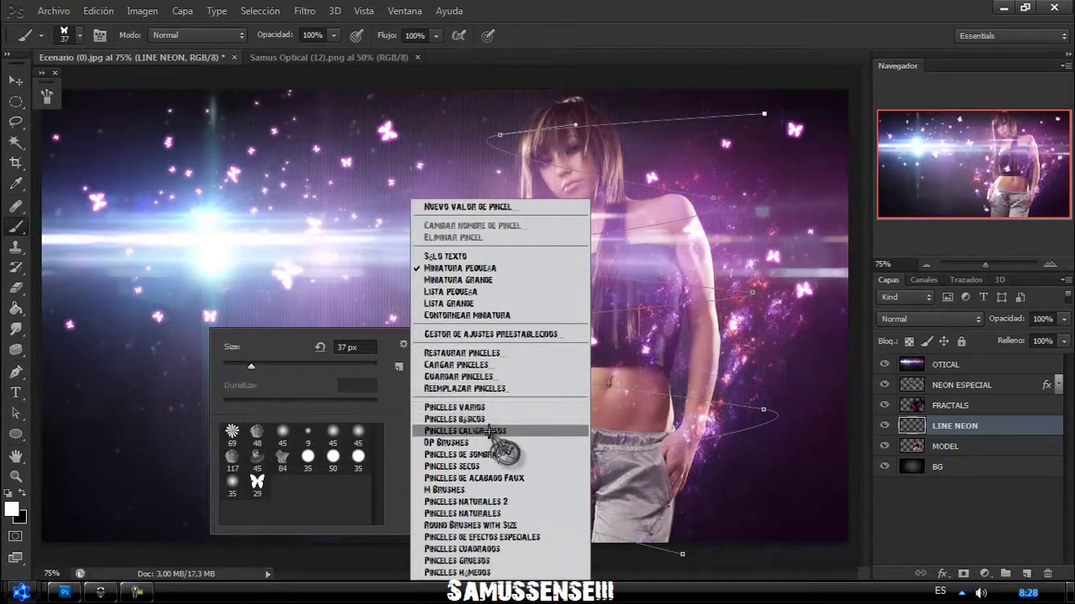
{"action": "left_click", "coordinate": [482, 420]}
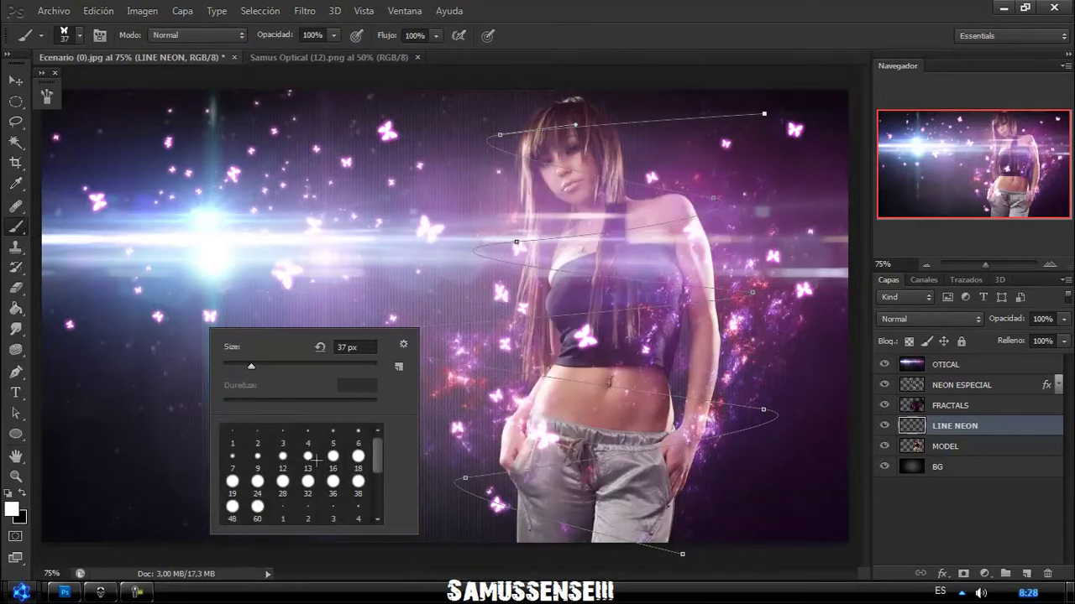
{"action": "left_click", "coordinate": [332, 456]}
{"action": "left_click_drag", "start_coordinate": [238, 366], "coordinate": [234, 367]}
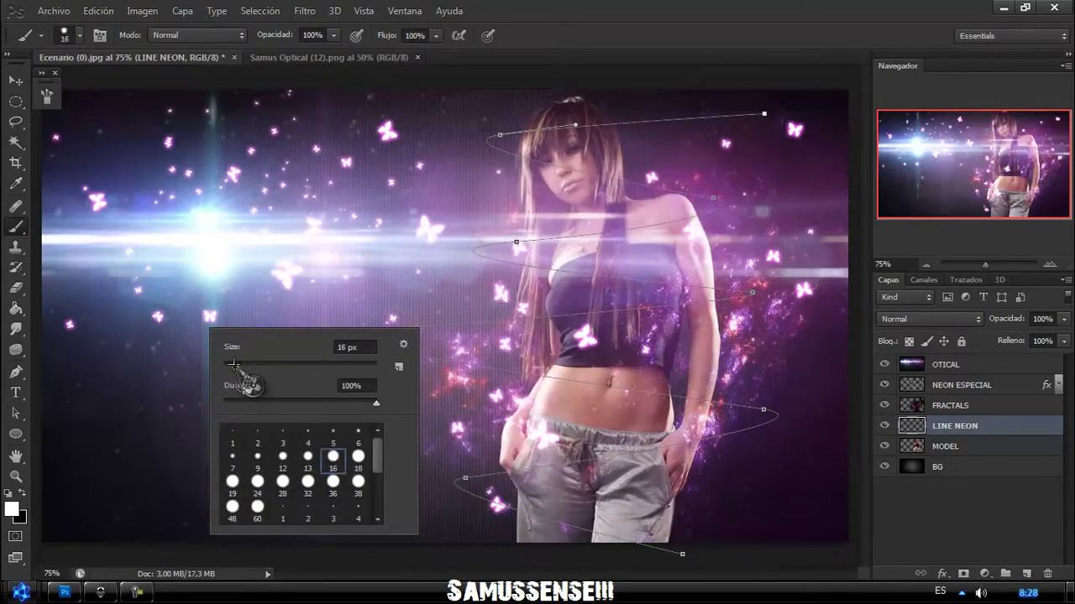
Step: Enable Shape Dynamics so brush size tapers with pen pressure
{"action": "left_click", "coordinate": [47, 97]}
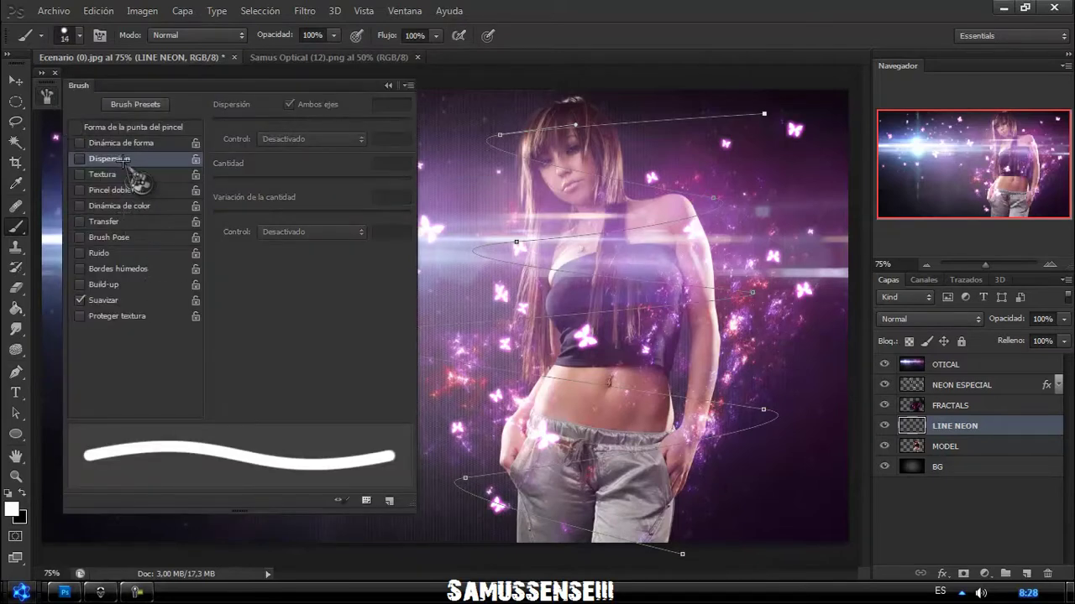
{"action": "left_click", "coordinate": [94, 142]}
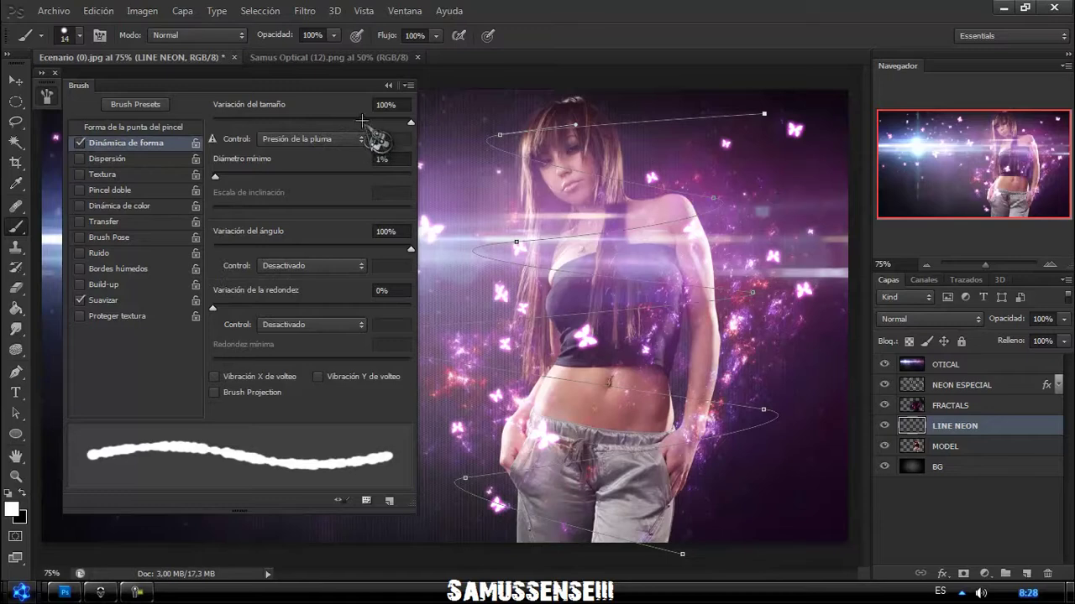
{"action": "left_click_drag", "start_coordinate": [359, 122], "coordinate": [292, 122]}
{"action": "left_click", "coordinate": [388, 85]}
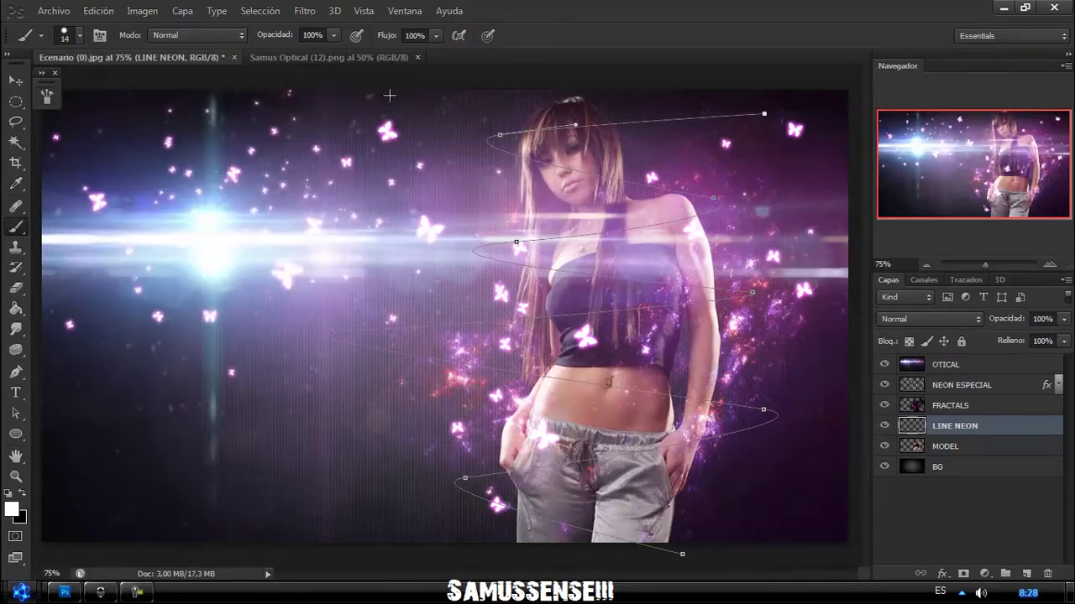
Step: Stroke the spiral path with a tapered white brush line on LINE NEON
{"action": "key", "text": "Return"}
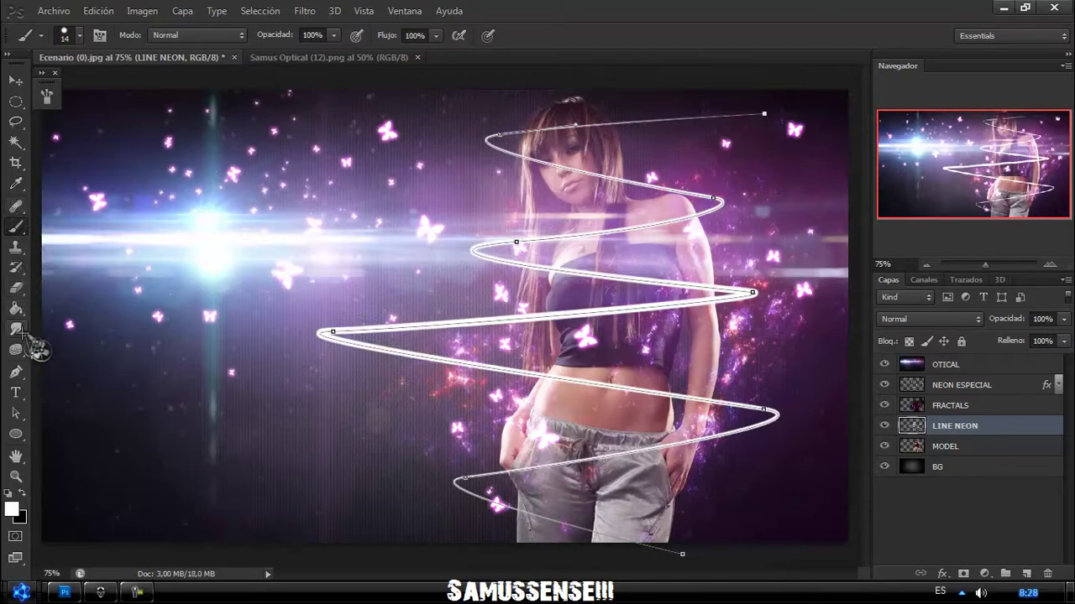
{"action": "left_click", "coordinate": [16, 372]}
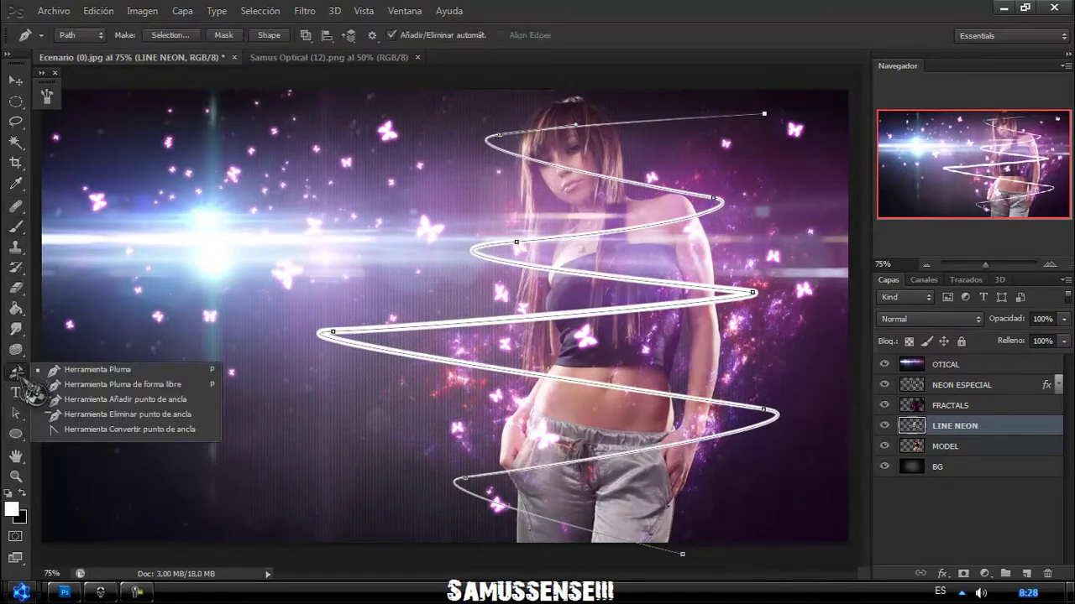
{"action": "left_click", "coordinate": [168, 334]}
Step: Hide the spiral path and paste a pink Outer Glow style onto LINE NEON
{"action": "key", "text": "Return"}
{"action": "right_click", "coordinate": [970, 417]}
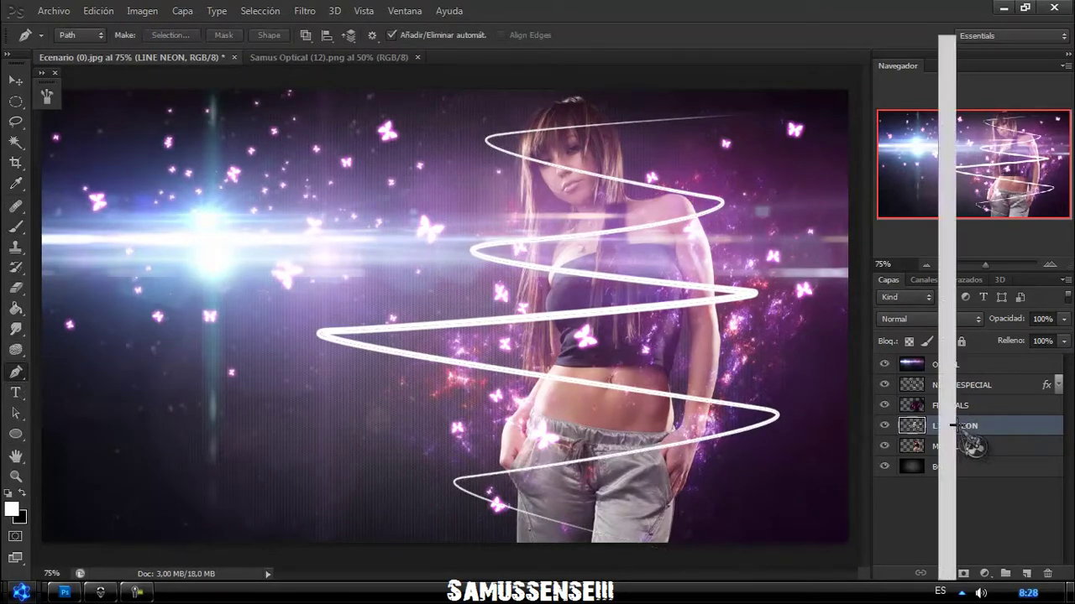
{"action": "left_click", "coordinate": [840, 305]}
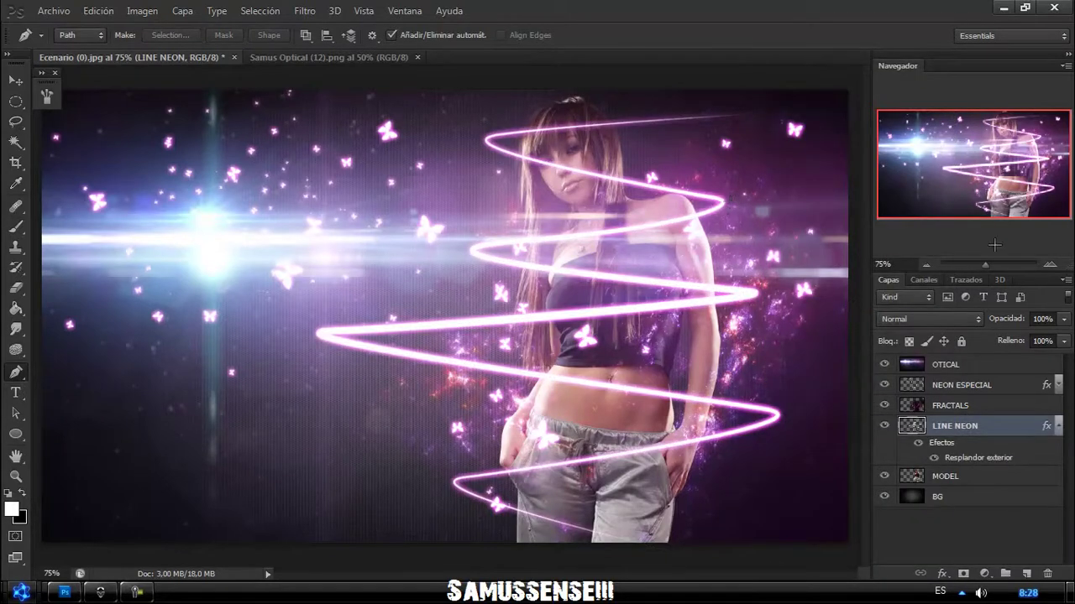
Step: With a 32 px hard eraser, remove the neon line across the model's face, chest, belly and jeans
{"action": "left_click", "coordinate": [16, 288]}
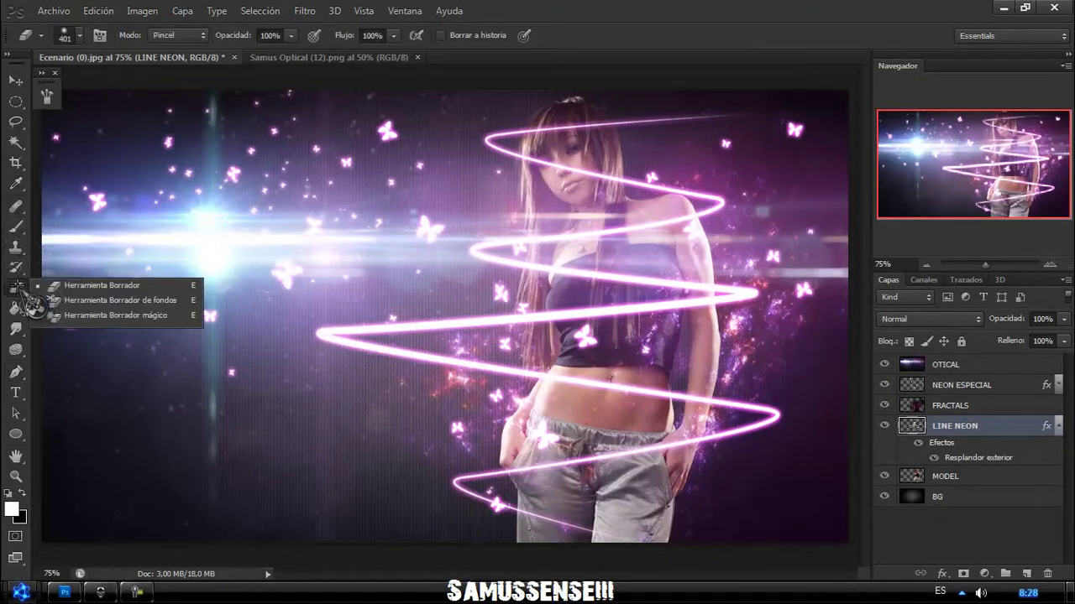
{"action": "right_click", "coordinate": [459, 250]}
{"action": "left_click", "coordinate": [564, 404]}
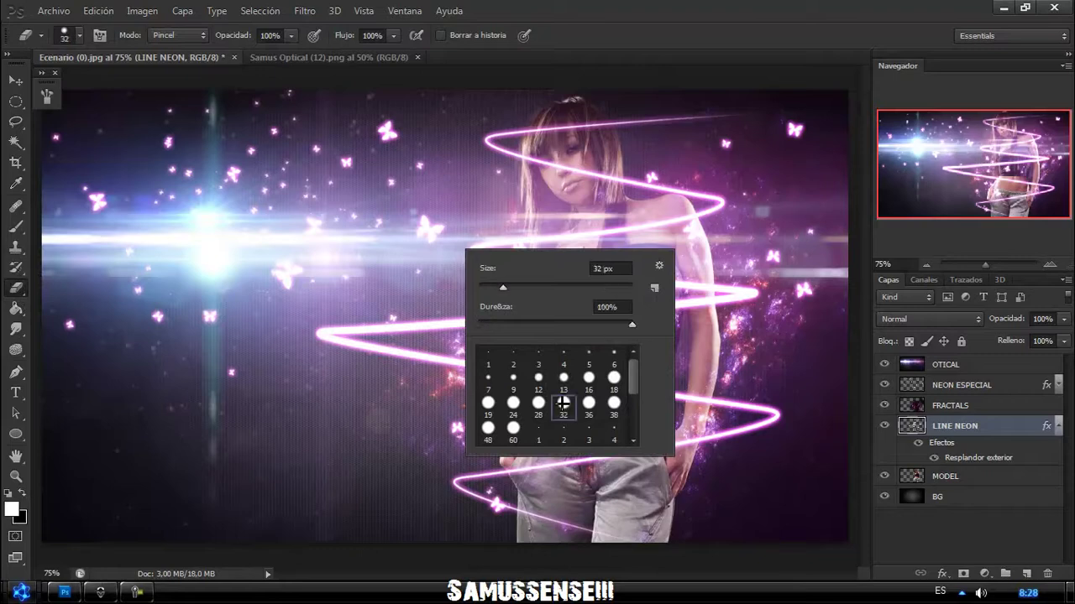
{"action": "left_click_drag", "start_coordinate": [528, 156], "coordinate": [622, 180]}
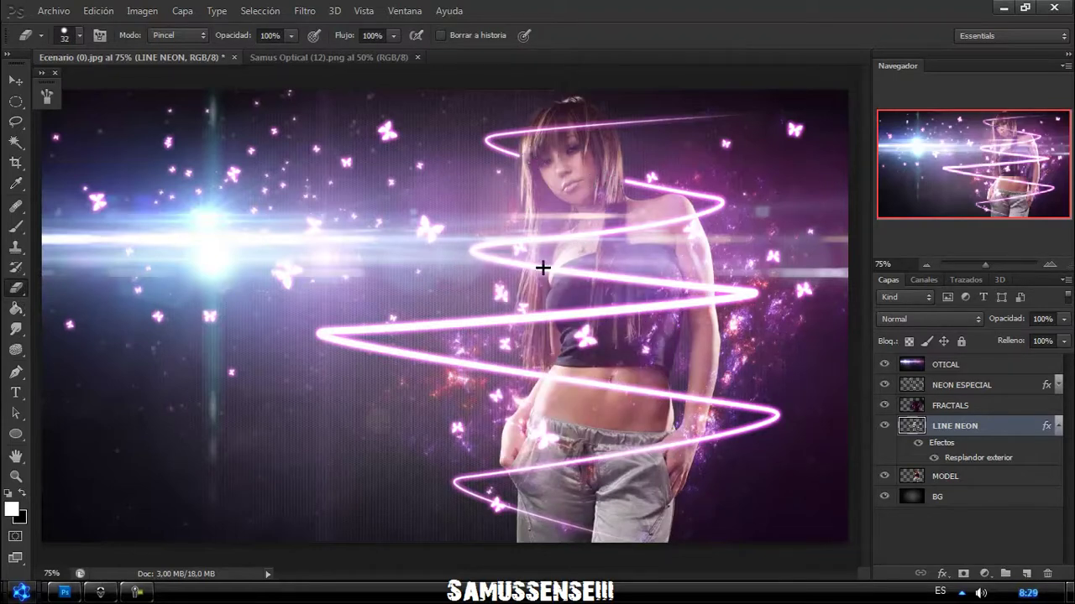
{"action": "left_click_drag", "start_coordinate": [546, 267], "coordinate": [705, 286]}
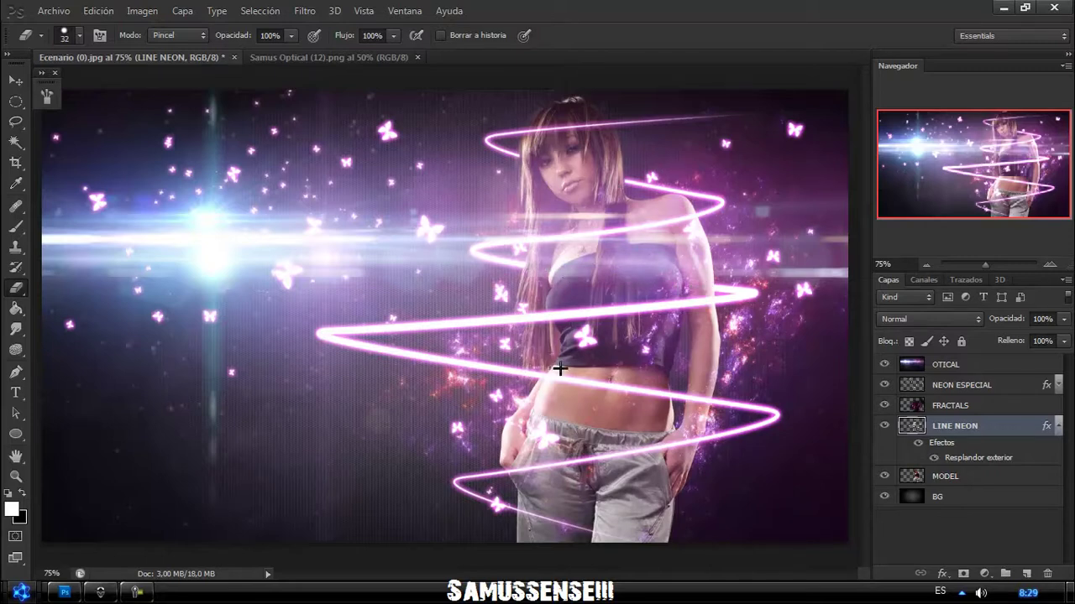
{"action": "left_click_drag", "start_coordinate": [533, 373], "coordinate": [659, 396]}
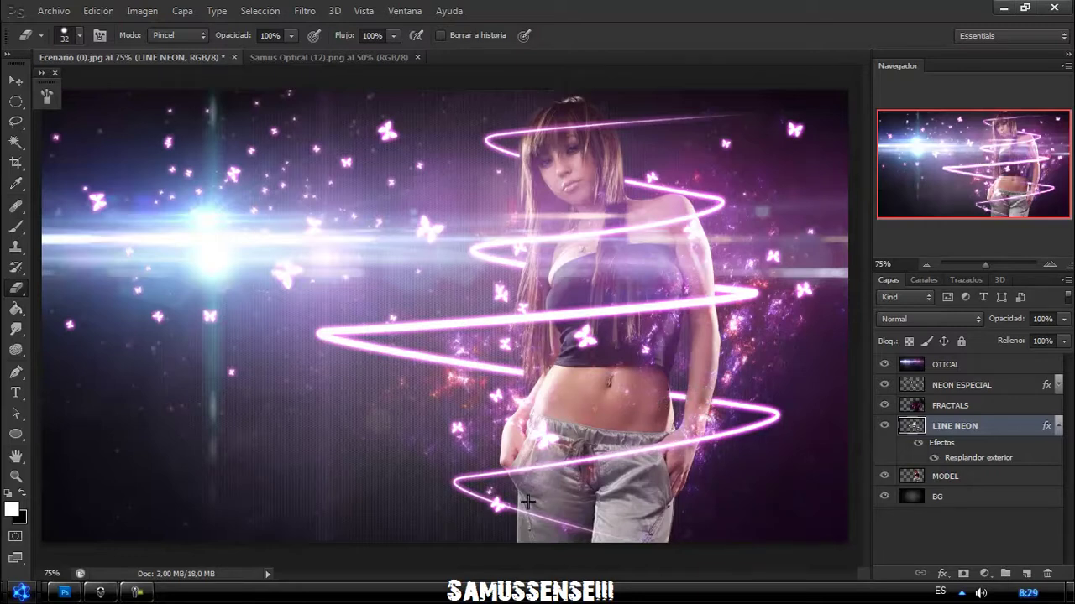
{"action": "left_click_drag", "start_coordinate": [531, 514], "coordinate": [625, 537]}
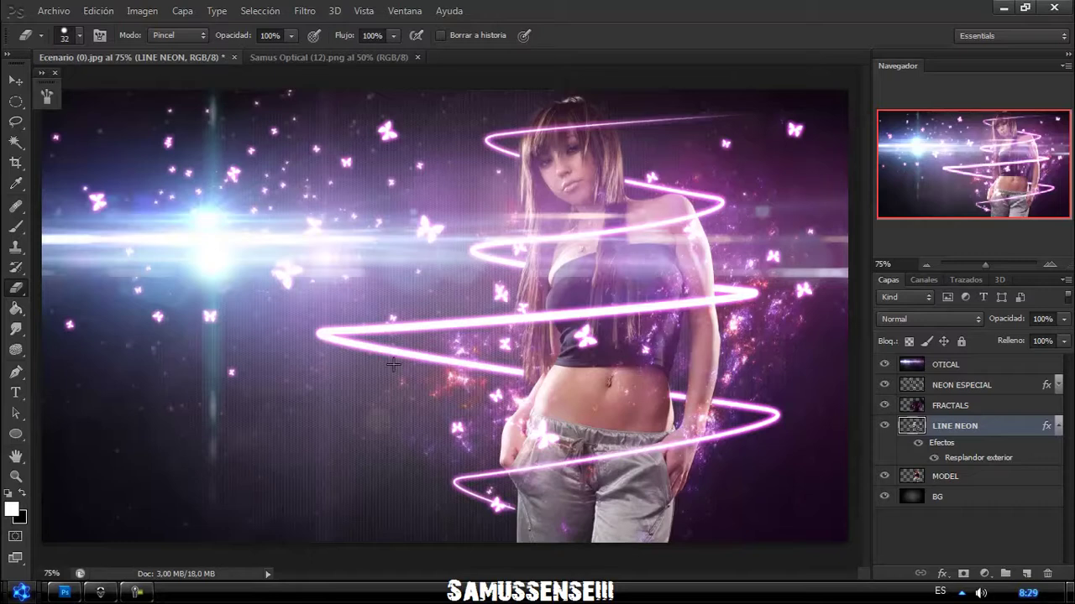